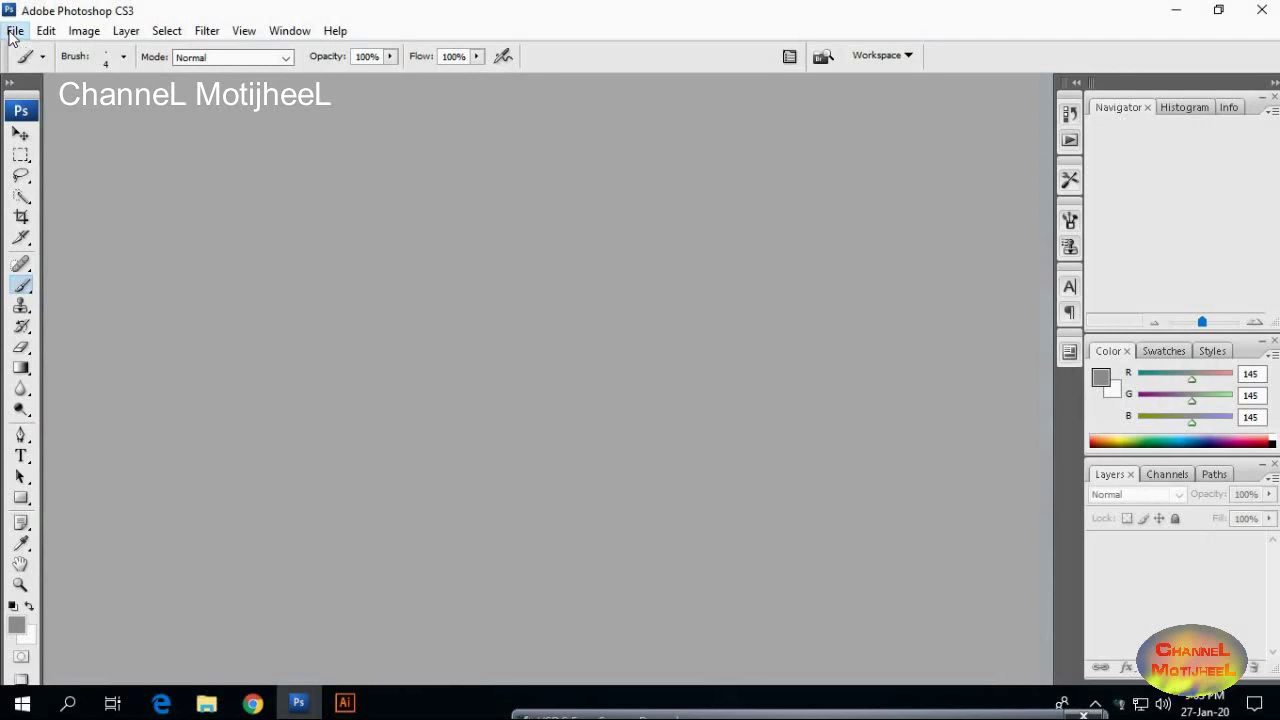
- Open the portrait photo of the woman in the purple sari from the Desktop
{"action": "left_click", "coordinate": [14, 31]}
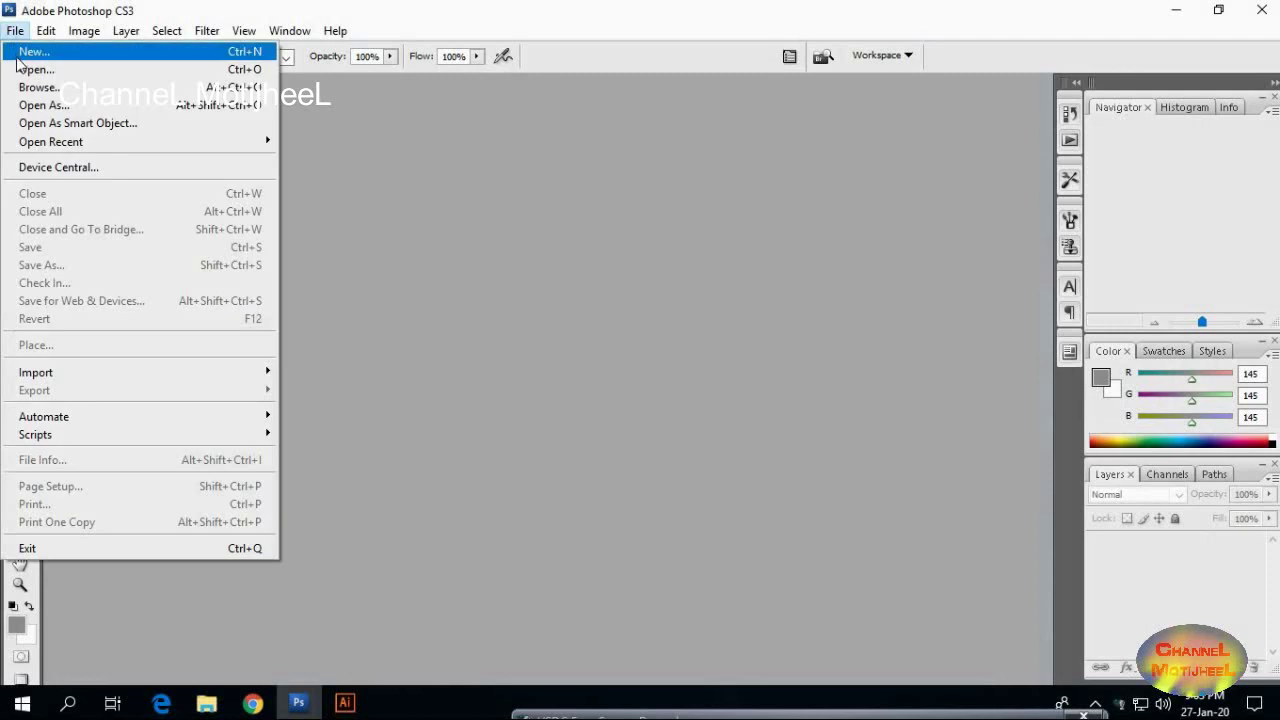
{"action": "left_click", "coordinate": [40, 68]}
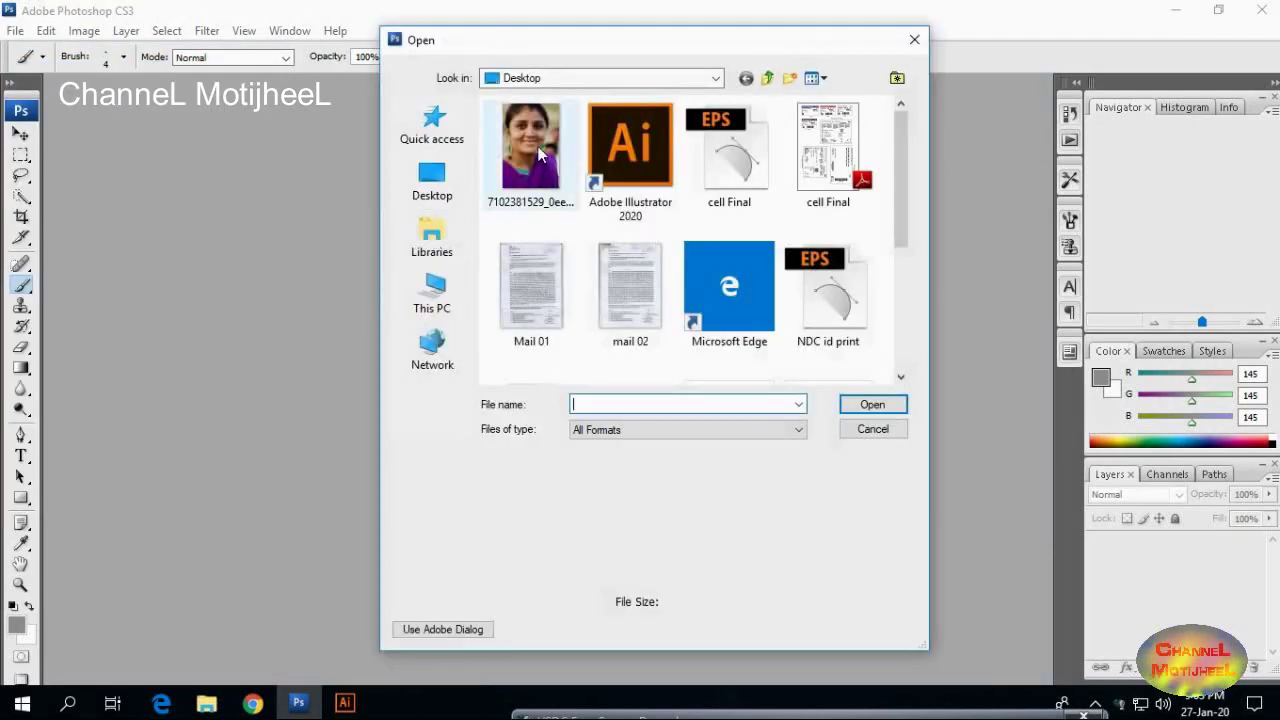
{"action": "left_click", "coordinate": [530, 150]}
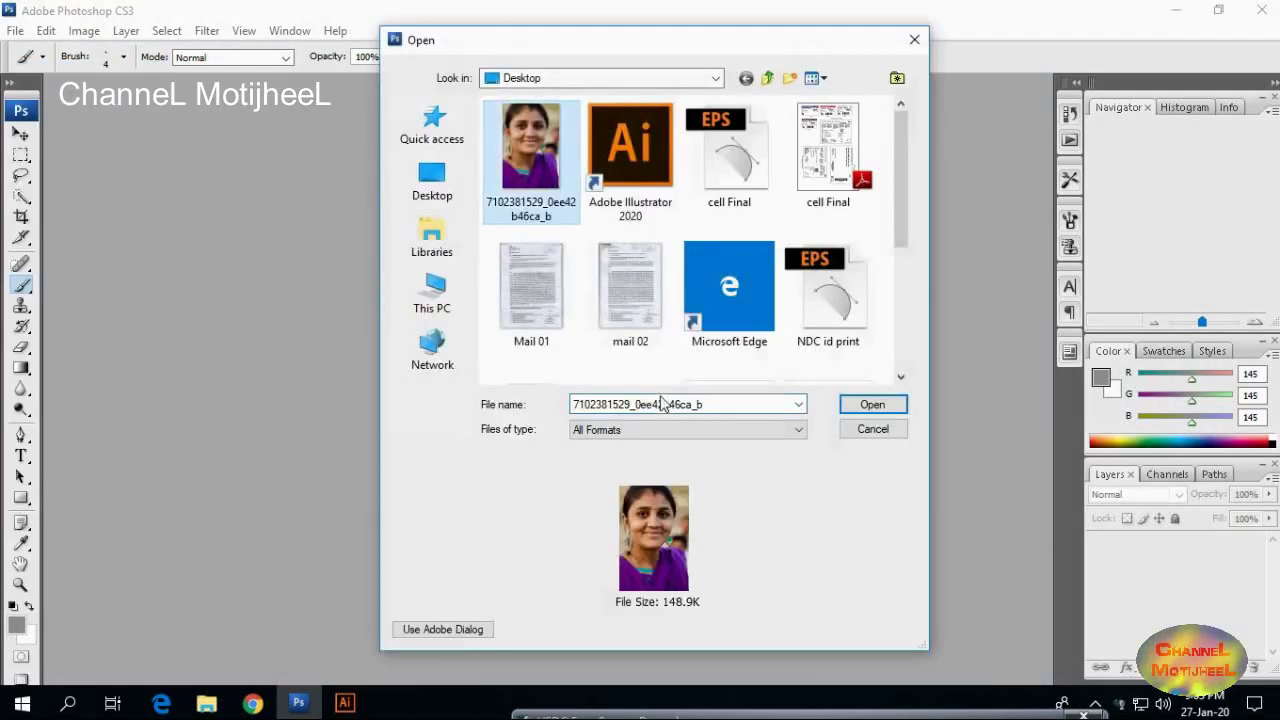
{"action": "left_click", "coordinate": [889, 404]}
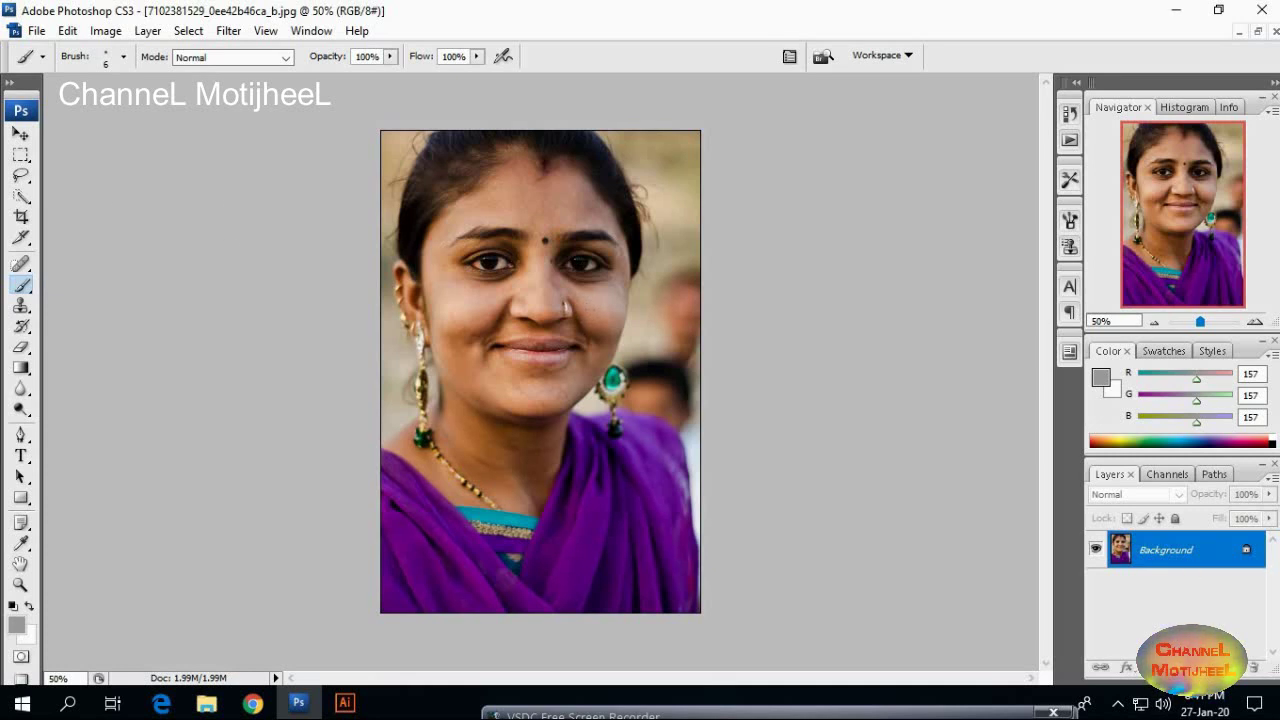
- Add an empty Layer 1 above the Background and make the foreground colour white
{"action": "left_click", "coordinate": [1233, 667]}
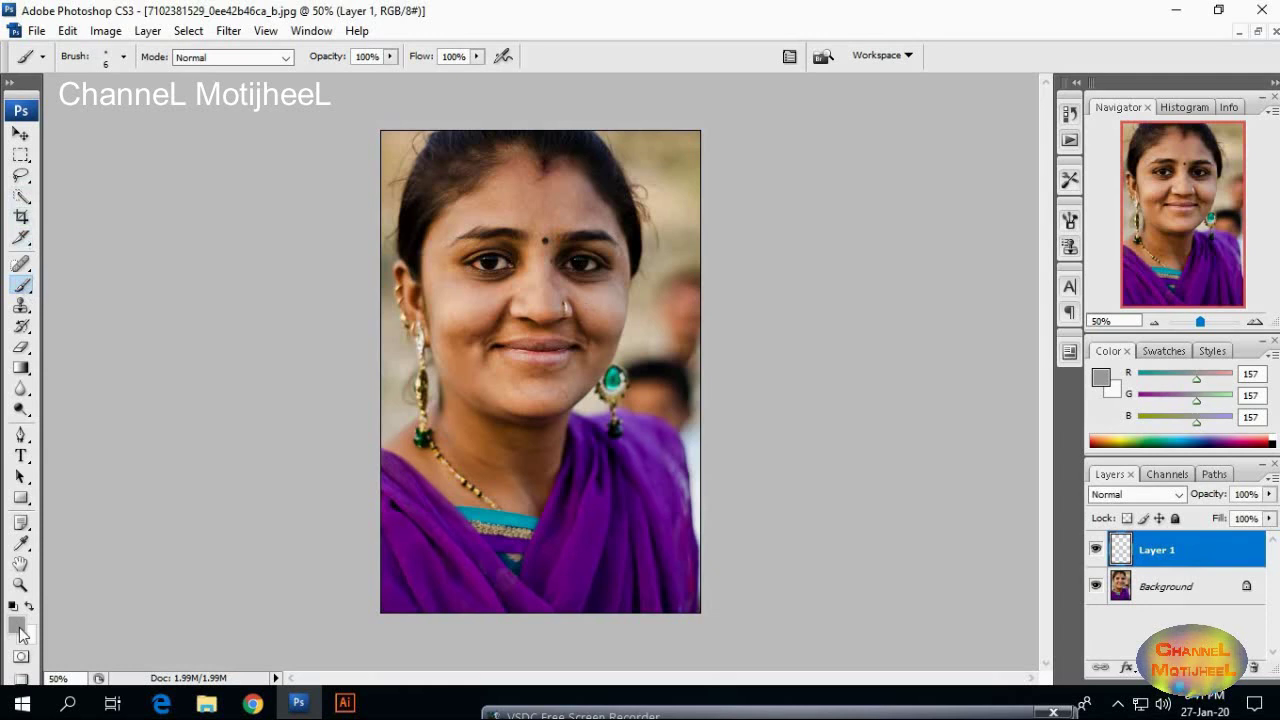
{"action": "left_click", "coordinate": [17, 625]}
{"action": "left_click", "coordinate": [400, 166]}
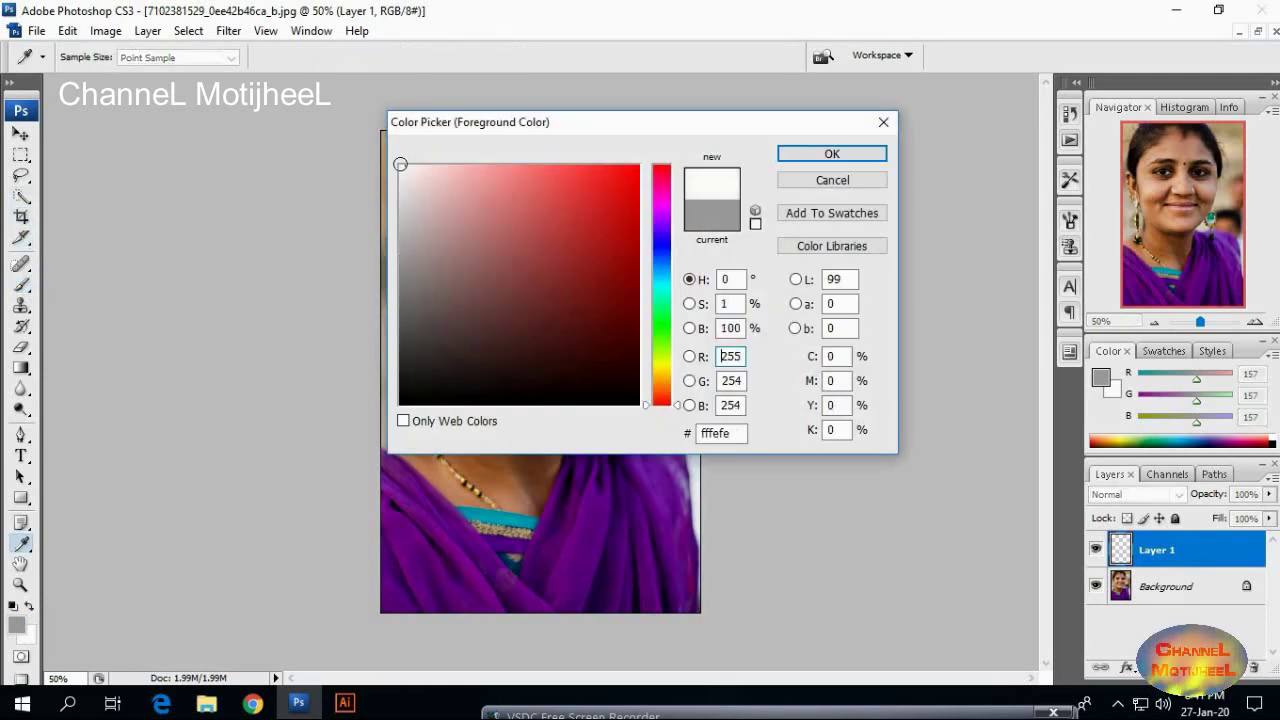
{"action": "left_click", "coordinate": [800, 155]}
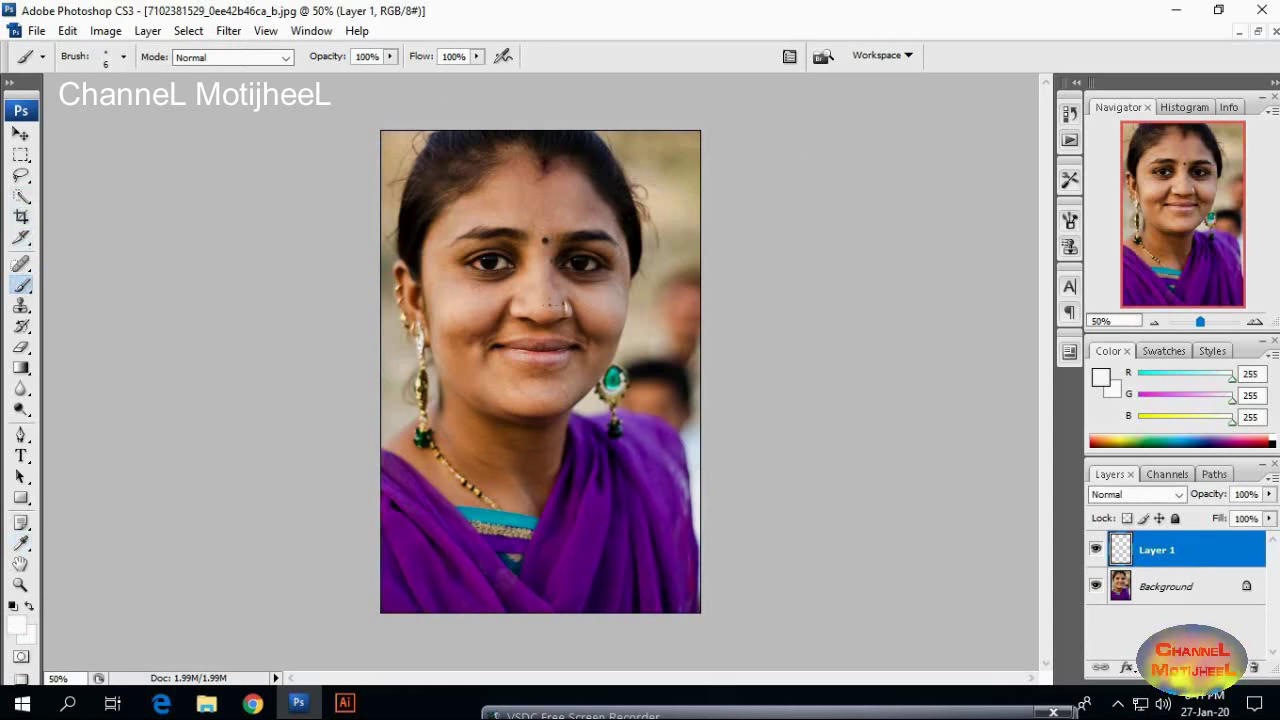
- Paint white over the face and neck on Layer 1 with a soft 100 px brush
{"action": "left_click", "coordinate": [125, 58]}
{"action": "left_click", "coordinate": [127, 279]}
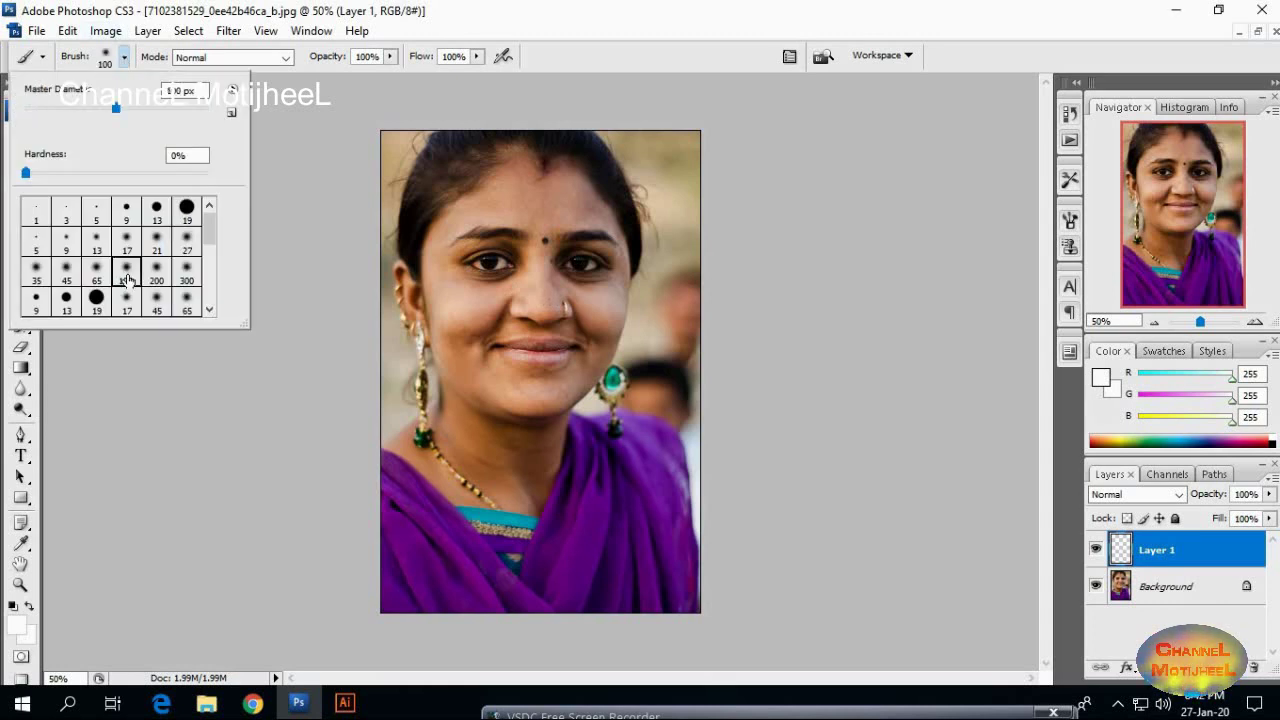
{"action": "mouse_move", "coordinate": [528, 175]}
{"action": "left_mouse_down"}
{"action": "mouse_move", "coordinate": [488, 187]}
{"action": "mouse_move", "coordinate": [422, 282]}
{"action": "mouse_move", "coordinate": [404, 281]}
{"action": "mouse_move", "coordinate": [449, 374]}
{"action": "mouse_move", "coordinate": [412, 443]}
{"action": "mouse_move", "coordinate": [426, 462]}
{"action": "mouse_move", "coordinate": [470, 490]}
{"action": "mouse_move", "coordinate": [535, 492]}
{"action": "mouse_move", "coordinate": [563, 415]}
{"action": "mouse_move", "coordinate": [600, 371]}
{"action": "mouse_move", "coordinate": [622, 266]}
{"action": "mouse_move", "coordinate": [597, 210]}
{"action": "mouse_move", "coordinate": [549, 171]}
{"action": "mouse_move", "coordinate": [514, 171]}
{"action": "mouse_move", "coordinate": [483, 235]}
{"action": "mouse_move", "coordinate": [534, 194]}
{"action": "mouse_move", "coordinate": [466, 249]}
{"action": "mouse_move", "coordinate": [563, 211]}
{"action": "mouse_move", "coordinate": [583, 251]}
{"action": "mouse_move", "coordinate": [517, 260]}
{"action": "mouse_move", "coordinate": [597, 253]}
{"action": "mouse_move", "coordinate": [480, 257]}
{"action": "mouse_move", "coordinate": [429, 306]}
{"action": "mouse_move", "coordinate": [560, 271]}
{"action": "mouse_move", "coordinate": [586, 290]}
{"action": "mouse_move", "coordinate": [457, 314]}
{"action": "mouse_move", "coordinate": [480, 323]}
{"action": "mouse_move", "coordinate": [589, 306]}
{"action": "mouse_move", "coordinate": [460, 346]}
{"action": "mouse_move", "coordinate": [586, 340]}
{"action": "mouse_move", "coordinate": [451, 349]}
{"action": "mouse_move", "coordinate": [551, 365]}
{"action": "mouse_move", "coordinate": [474, 383]}
{"action": "mouse_move", "coordinate": [534, 409]}
{"action": "mouse_move", "coordinate": [449, 417]}
{"action": "mouse_move", "coordinate": [451, 451]}
{"action": "mouse_move", "coordinate": [560, 431]}
{"action": "mouse_move", "coordinate": [434, 434]}
{"action": "mouse_move", "coordinate": [484, 488]}
{"action": "mouse_move", "coordinate": [554, 352]}
{"action": "left_mouse_up"}
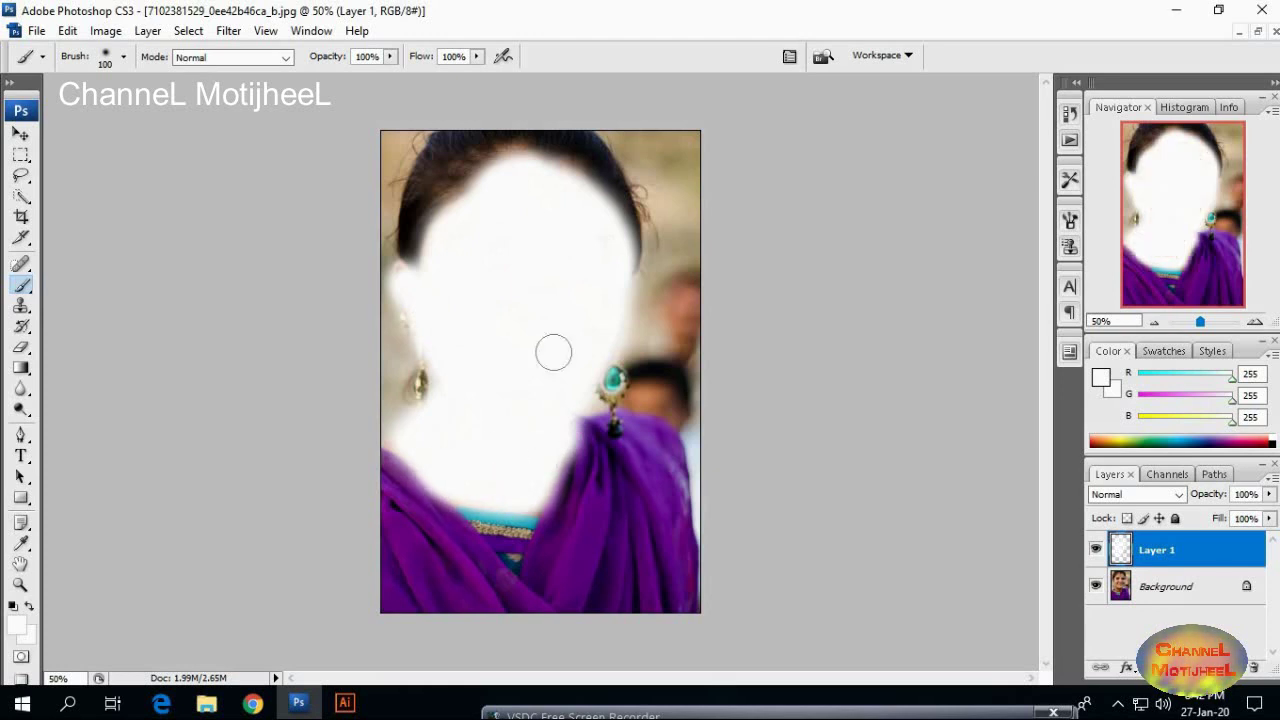
- Blend the white layer in Soft Light to fair the skin, then merge it into the Background
{"action": "left_click", "coordinate": [1180, 495]}
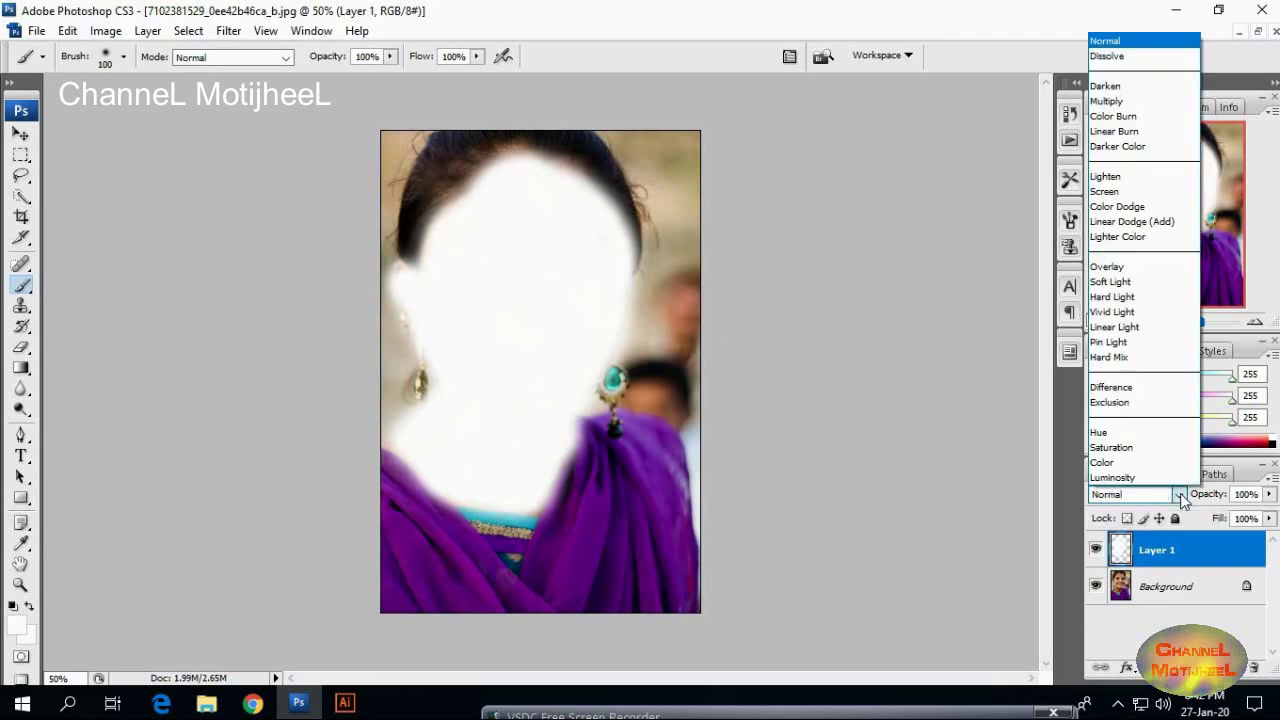
{"action": "left_click", "coordinate": [1149, 285]}
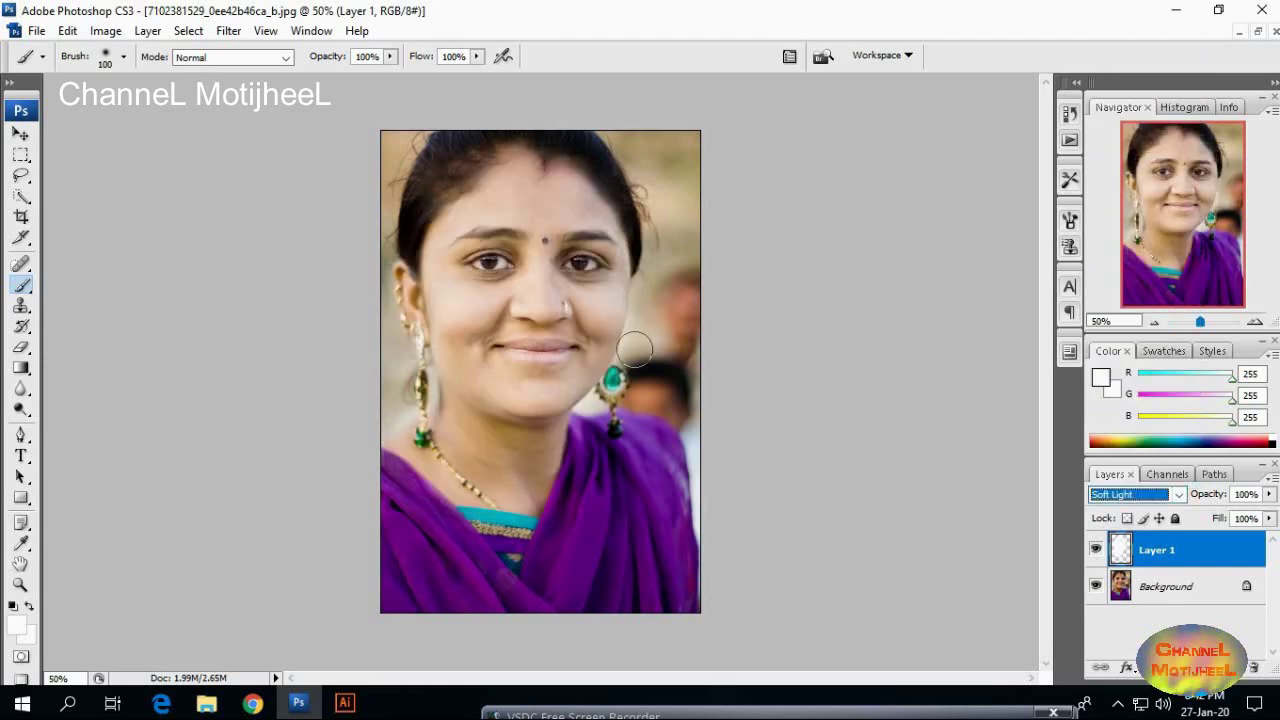
{"action": "left_click", "coordinate": [22, 197]}
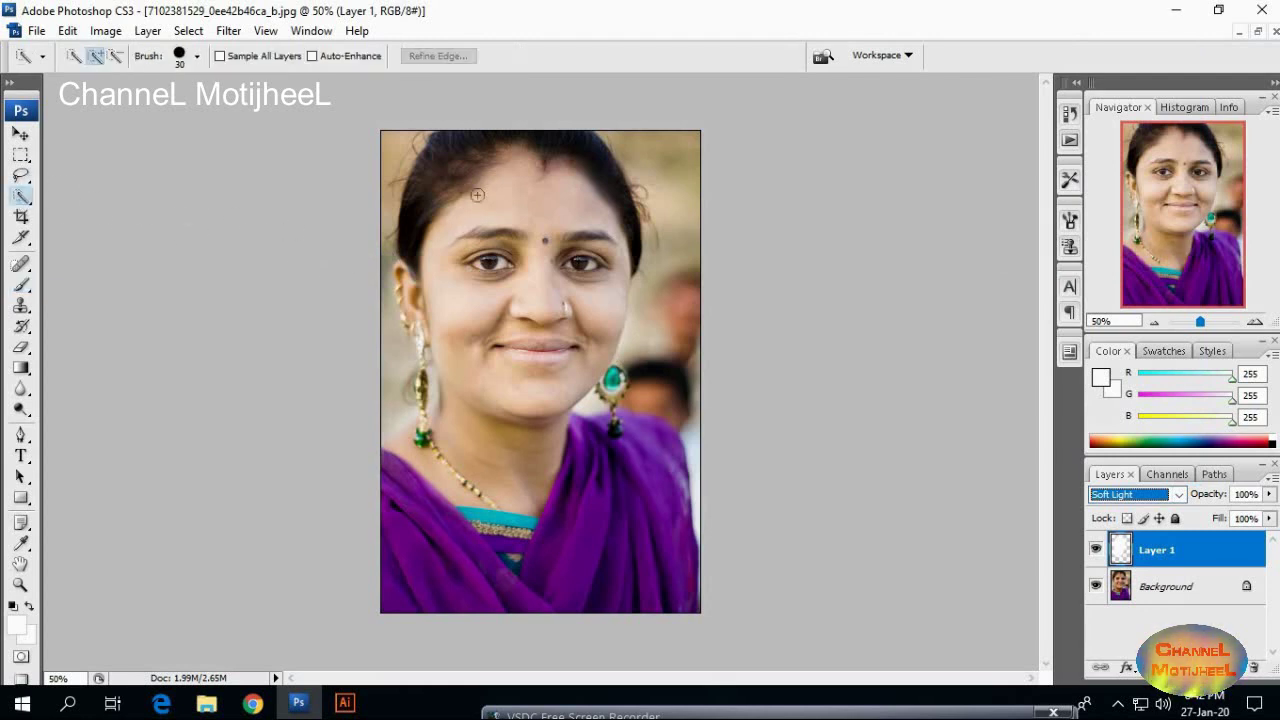
{"action": "left_click_drag", "start_coordinate": [492, 172], "coordinate": [499, 204]}
{"action": "left_click_drag", "start_coordinate": [517, 295], "coordinate": [517, 432]}
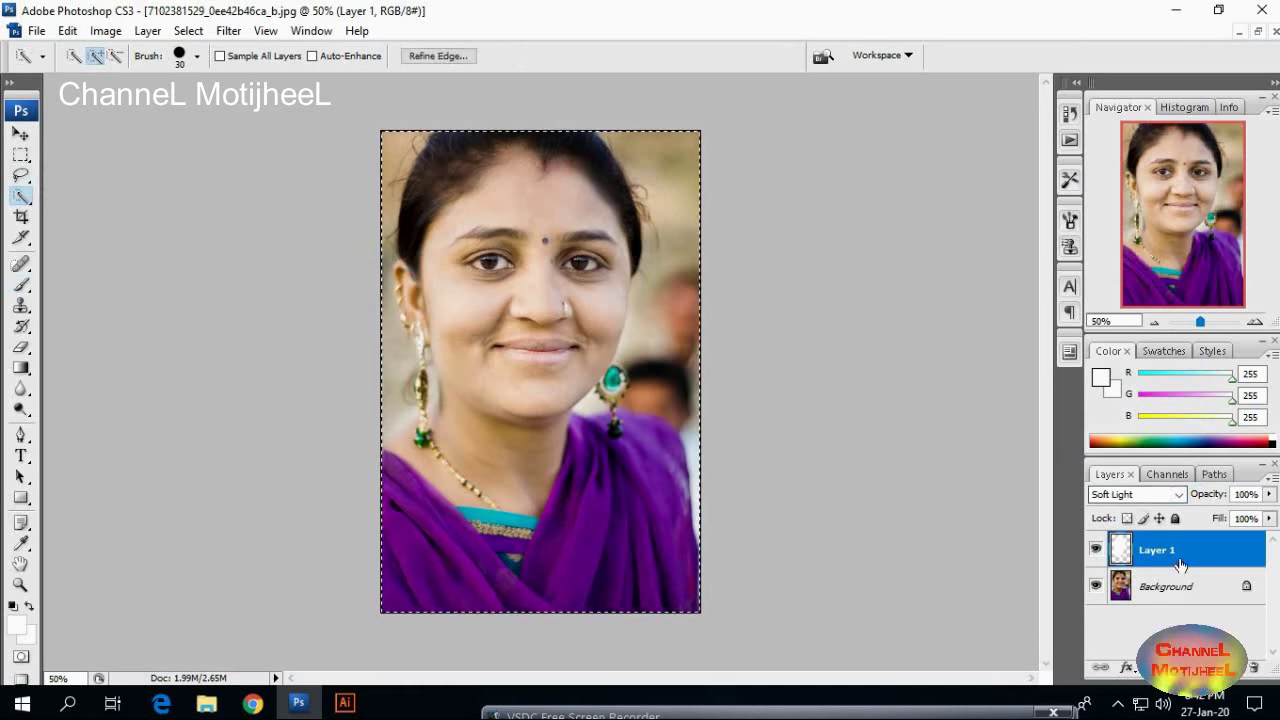
{"action": "key", "text": "ctrl+e"}
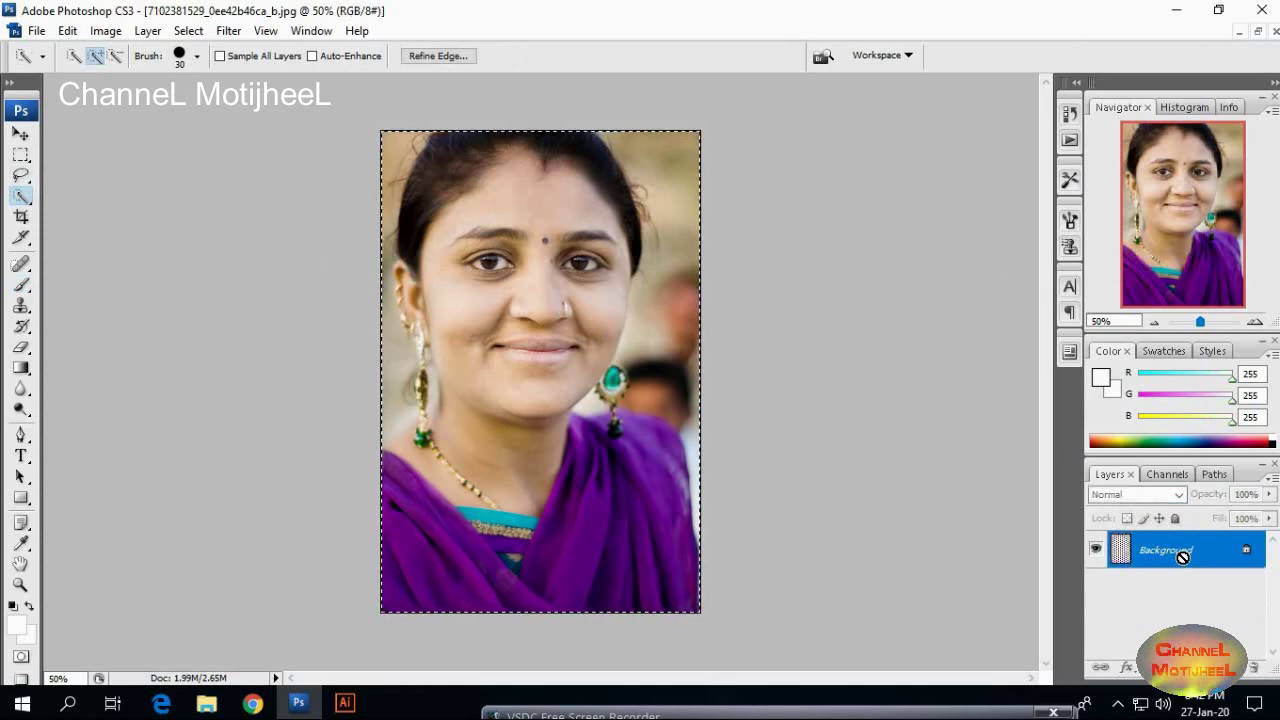
- Select the face and neck skin with Quick Selection, subtracting the hair and ear edge
{"action": "left_click", "coordinate": [20, 155]}
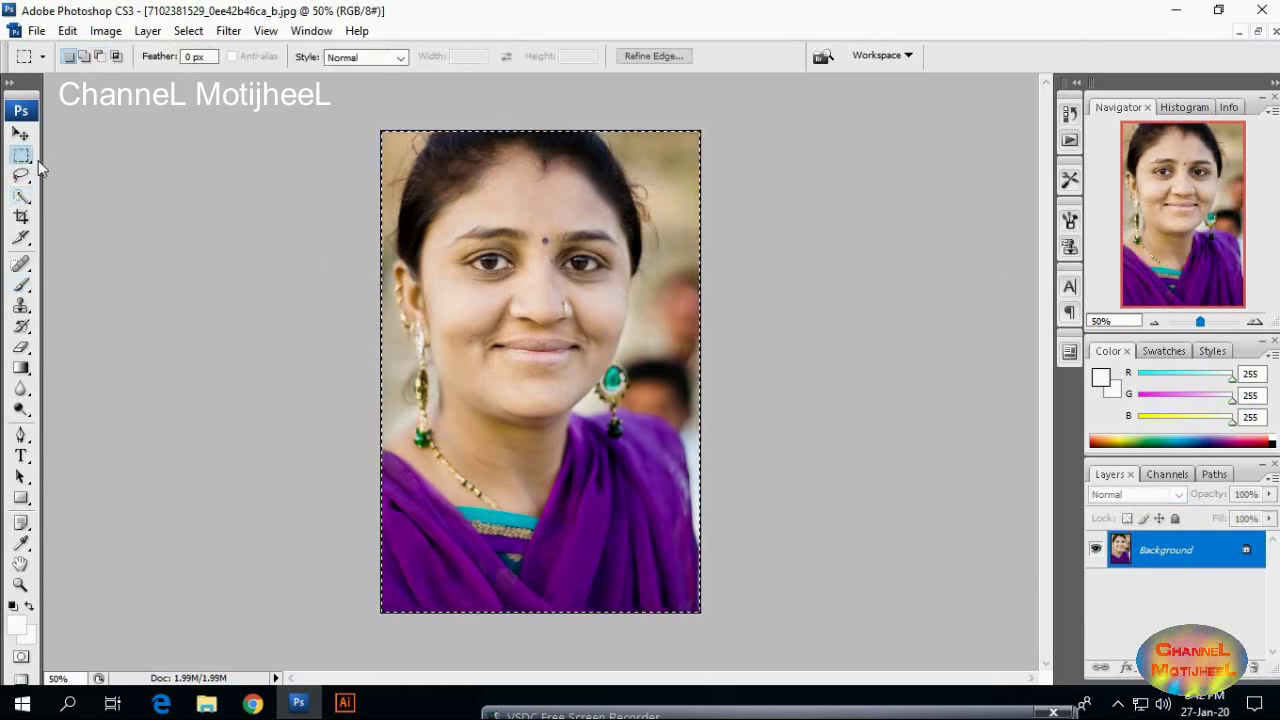
{"action": "left_click", "coordinate": [20, 195]}
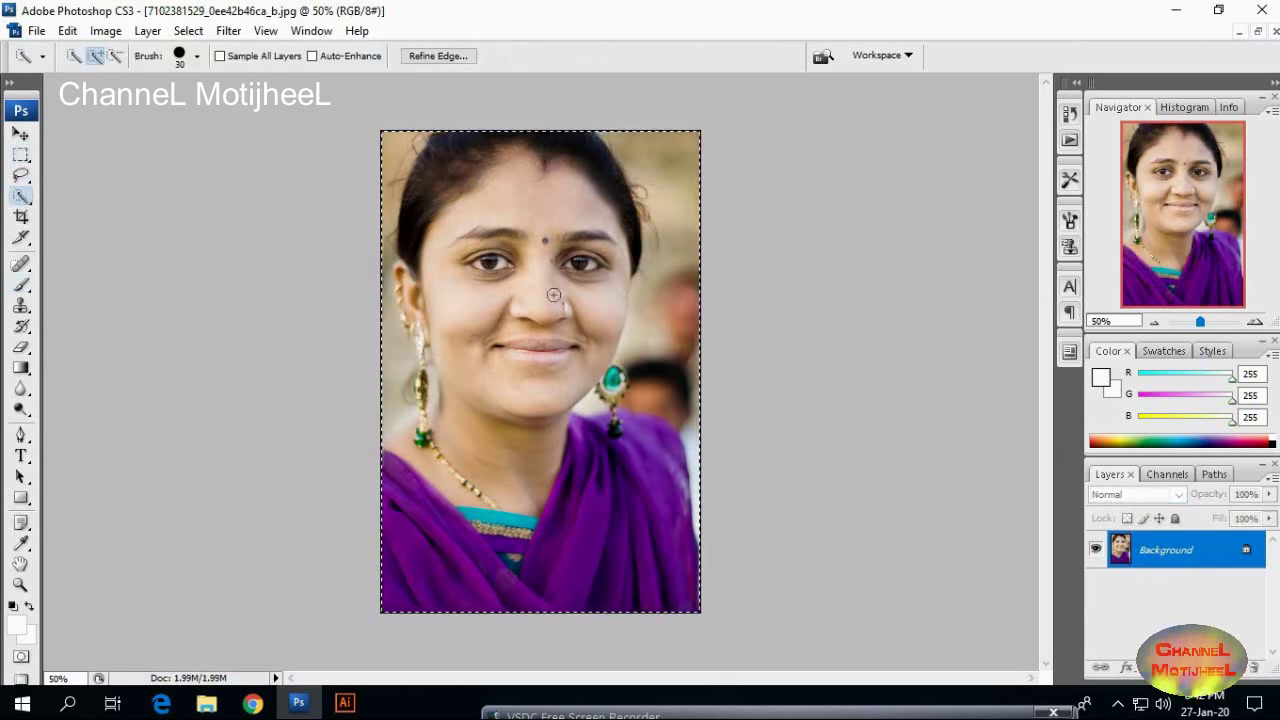
{"action": "key", "text": "m"}
{"action": "key", "text": "ctrl+d"}
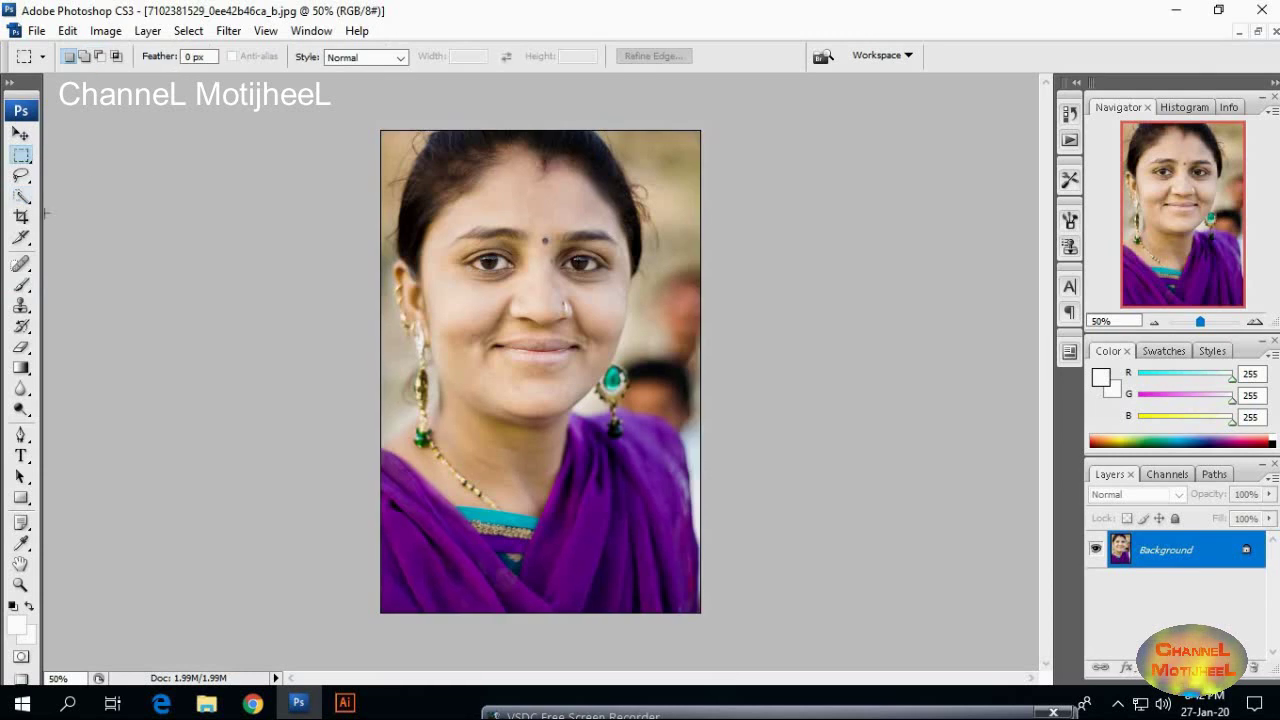
{"action": "left_click", "coordinate": [22, 198]}
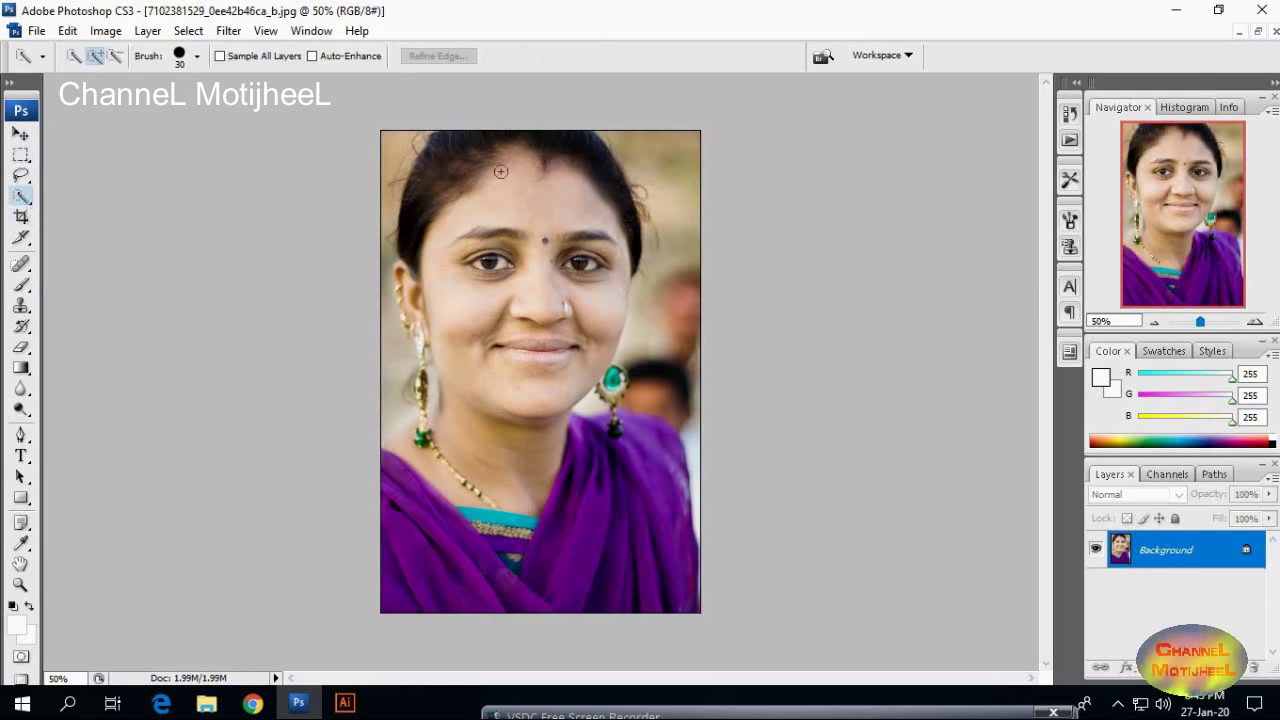
{"action": "left_click_drag", "start_coordinate": [520, 190], "coordinate": [441, 474]}
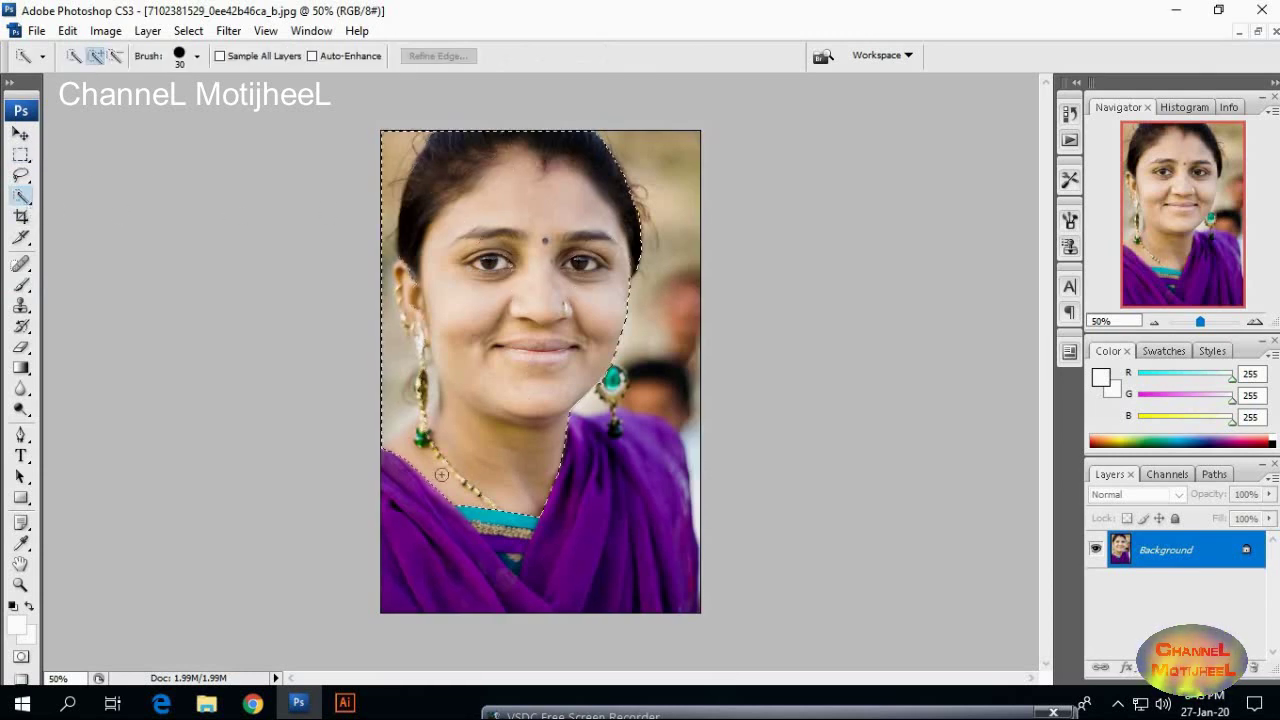
{"action": "key", "text": "alt"}
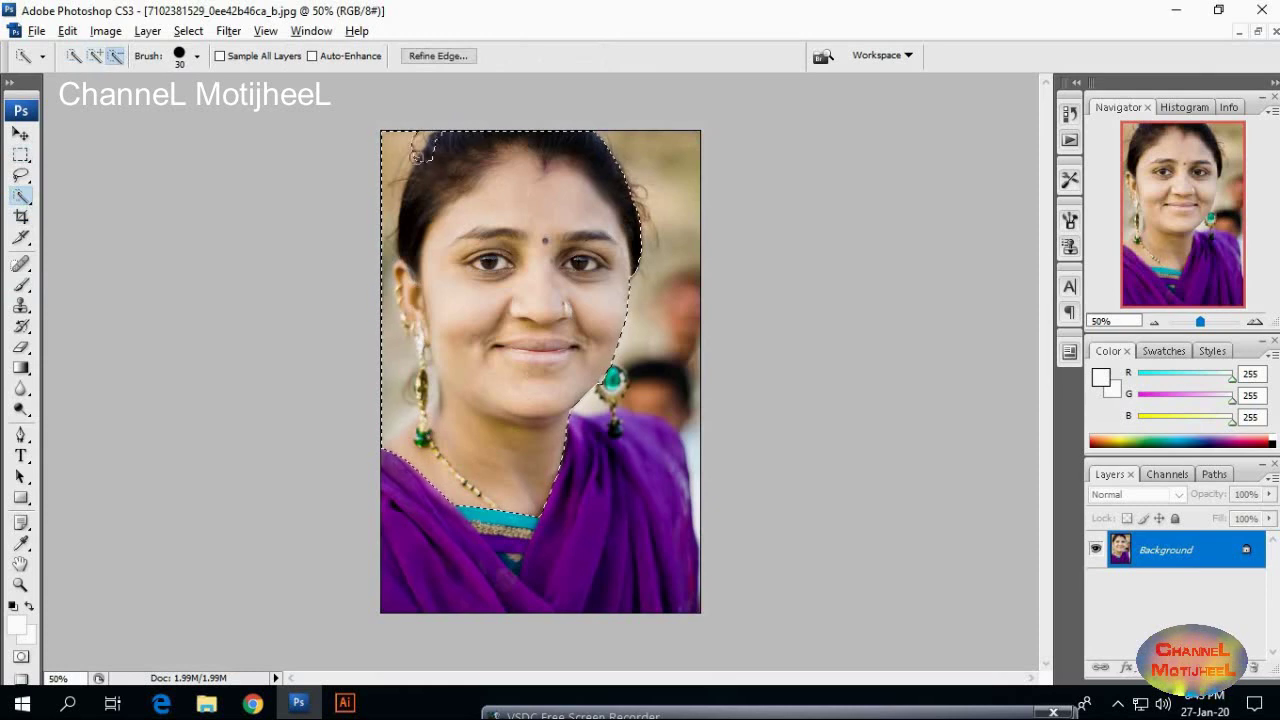
{"action": "left_click_drag", "start_coordinate": [440, 165], "coordinate": [399, 265]}
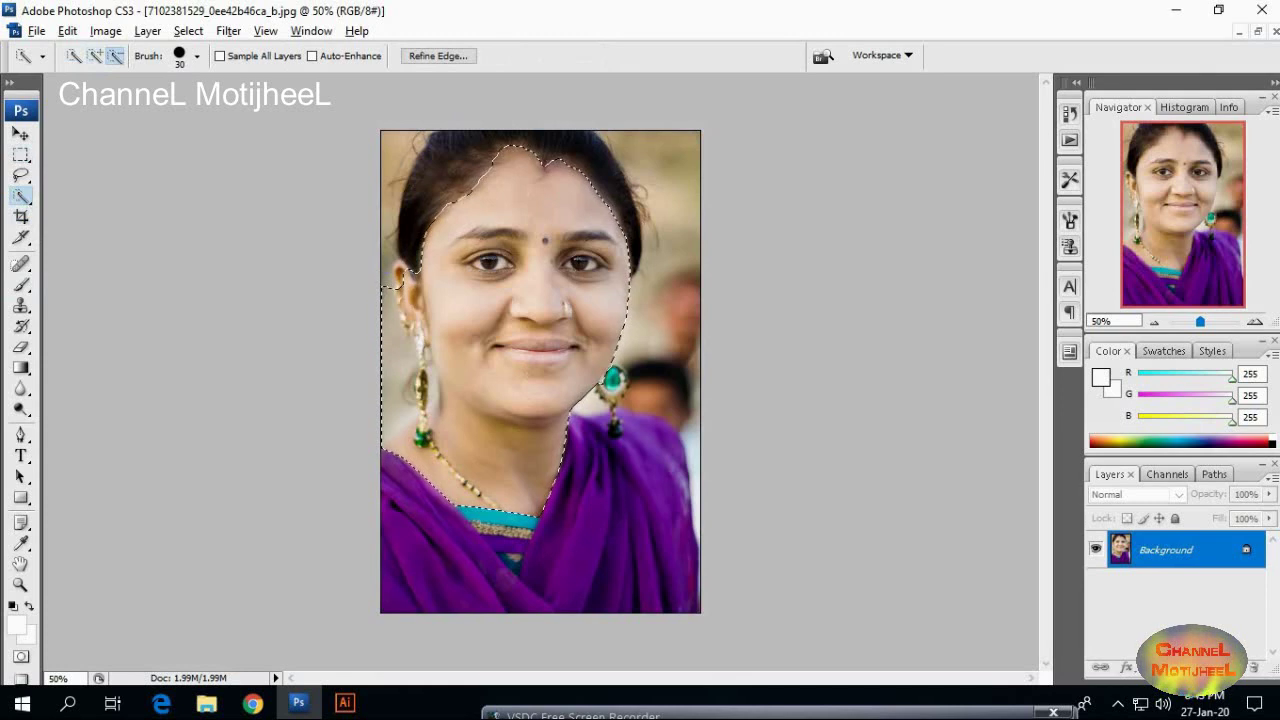
{"action": "left_click_drag", "start_coordinate": [391, 433], "coordinate": [410, 290]}
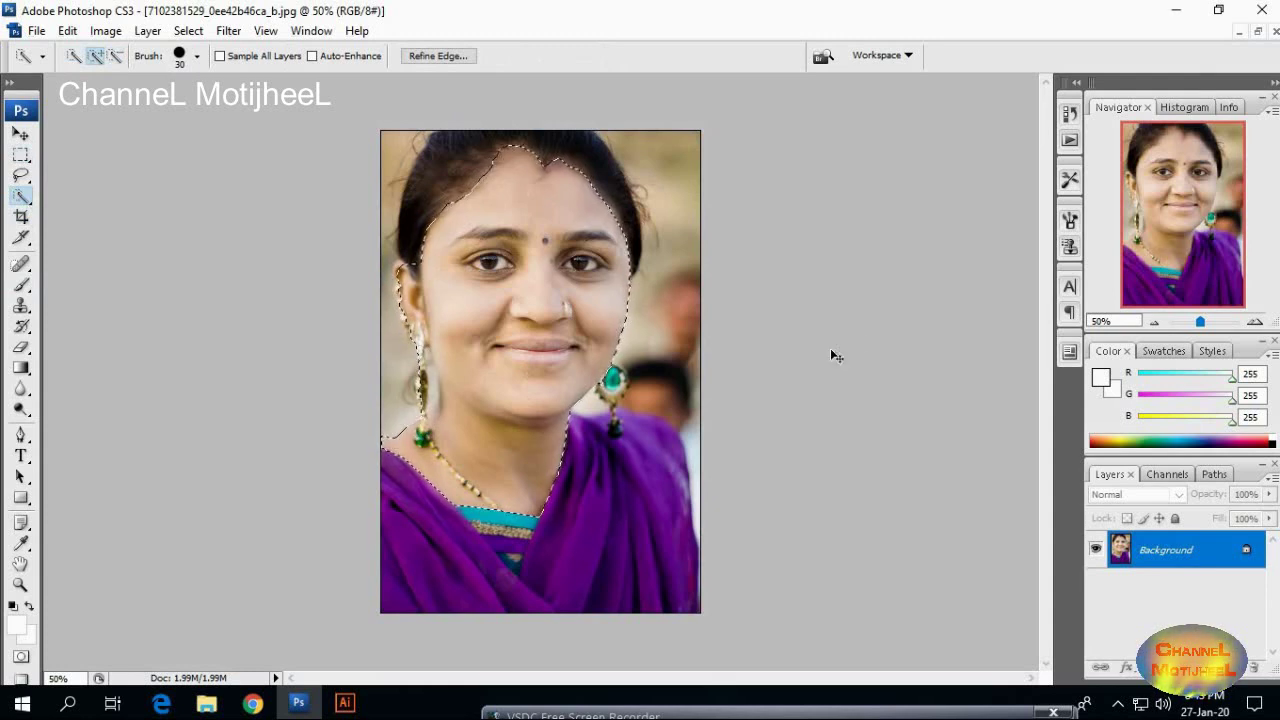
- Feather the face selection by 20 pixels and bring up Curves
{"action": "key", "text": "ctrl+alt+d"}
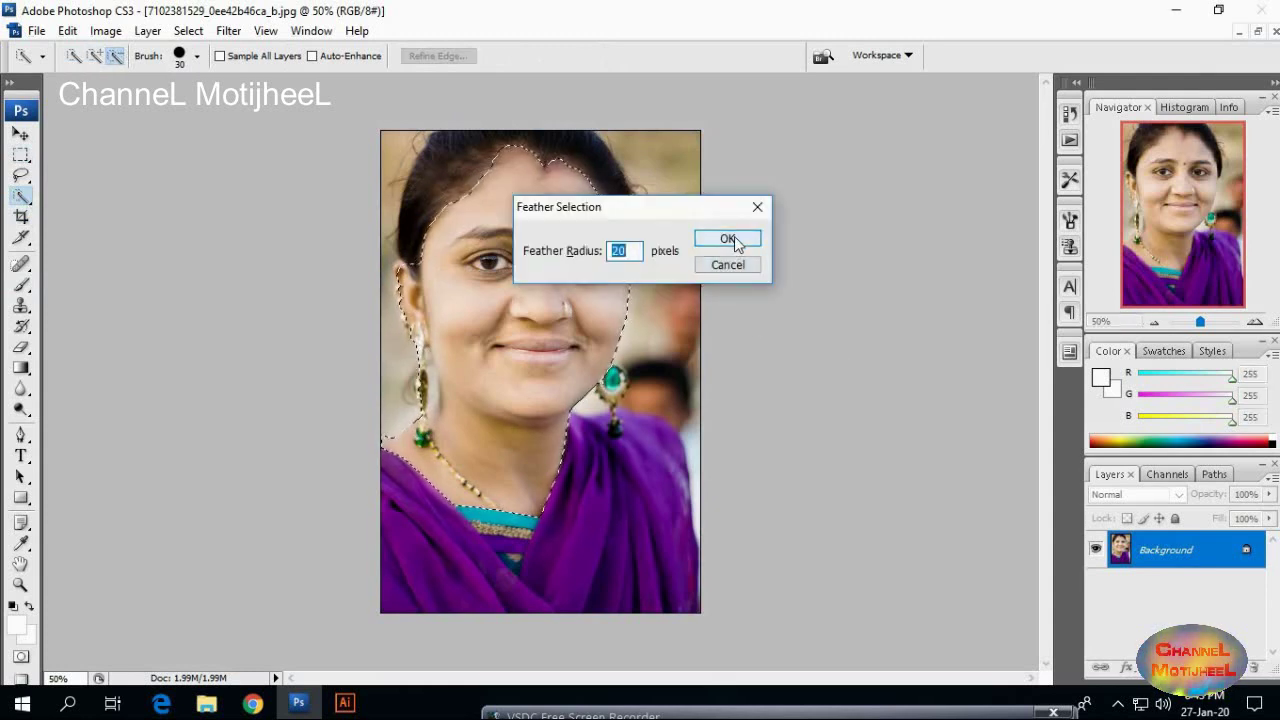
{"action": "left_click", "coordinate": [729, 239]}
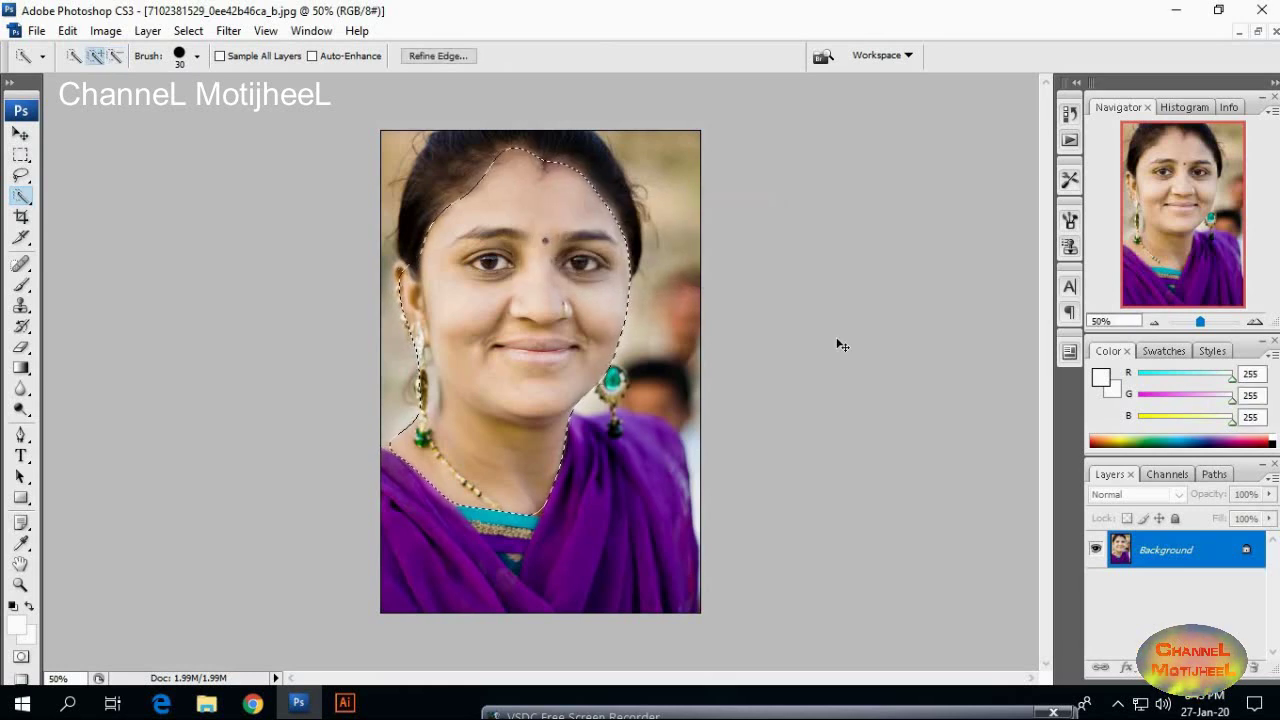
{"action": "key", "text": "ctrl+m"}
- Lift the Red channel curve (Input 106, Output 140) on the face, then deselect
{"action": "left_click", "coordinate": [940, 265]}
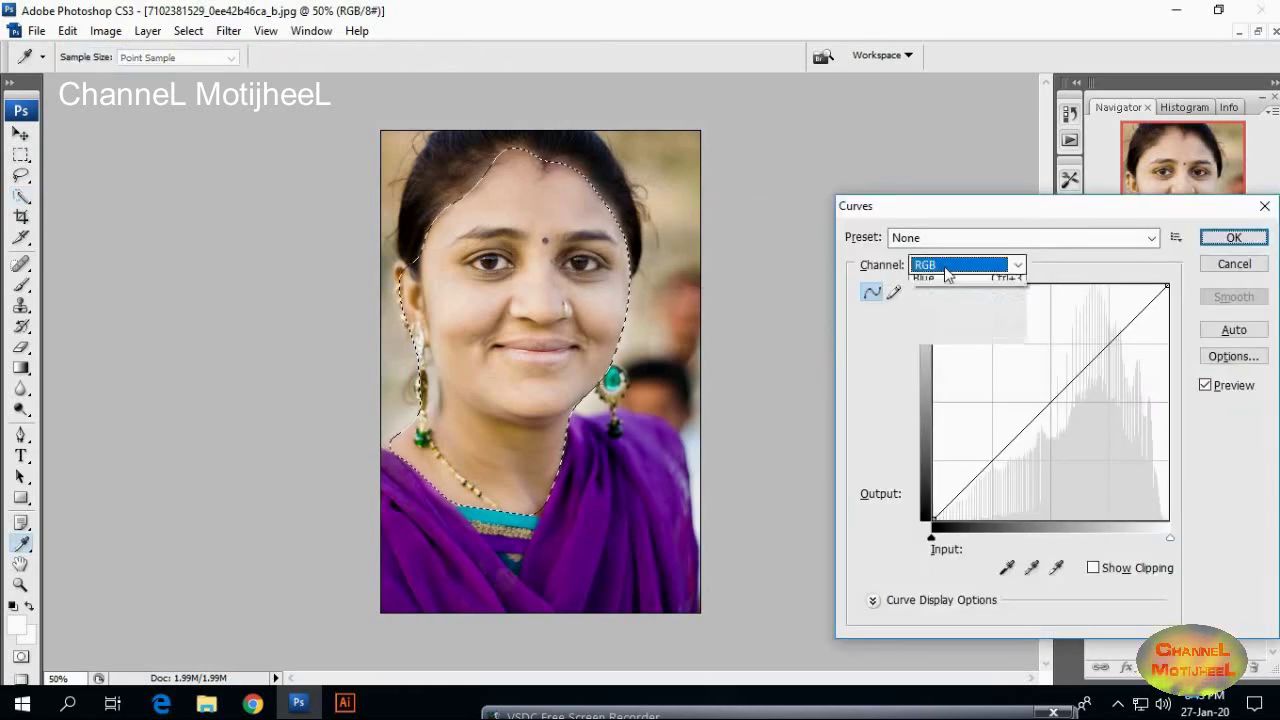
{"action": "left_click", "coordinate": [932, 299]}
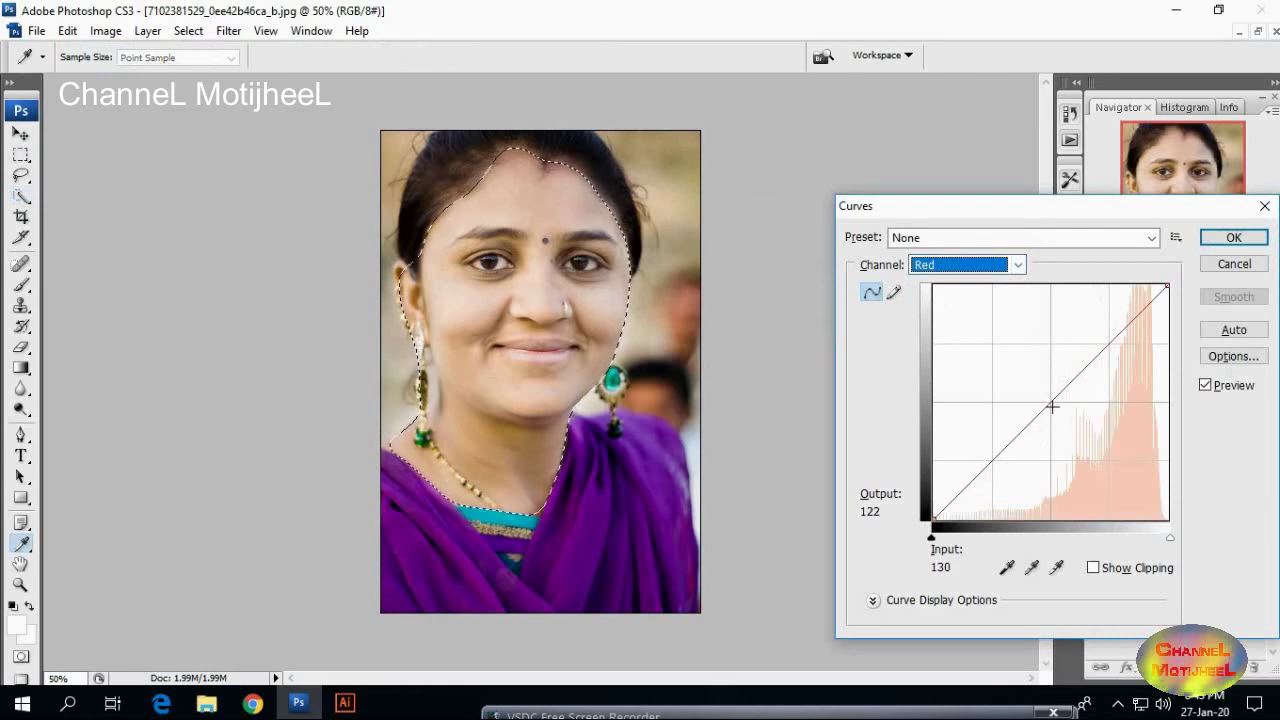
{"action": "left_click_drag", "start_coordinate": [1053, 400], "coordinate": [1040, 387]}
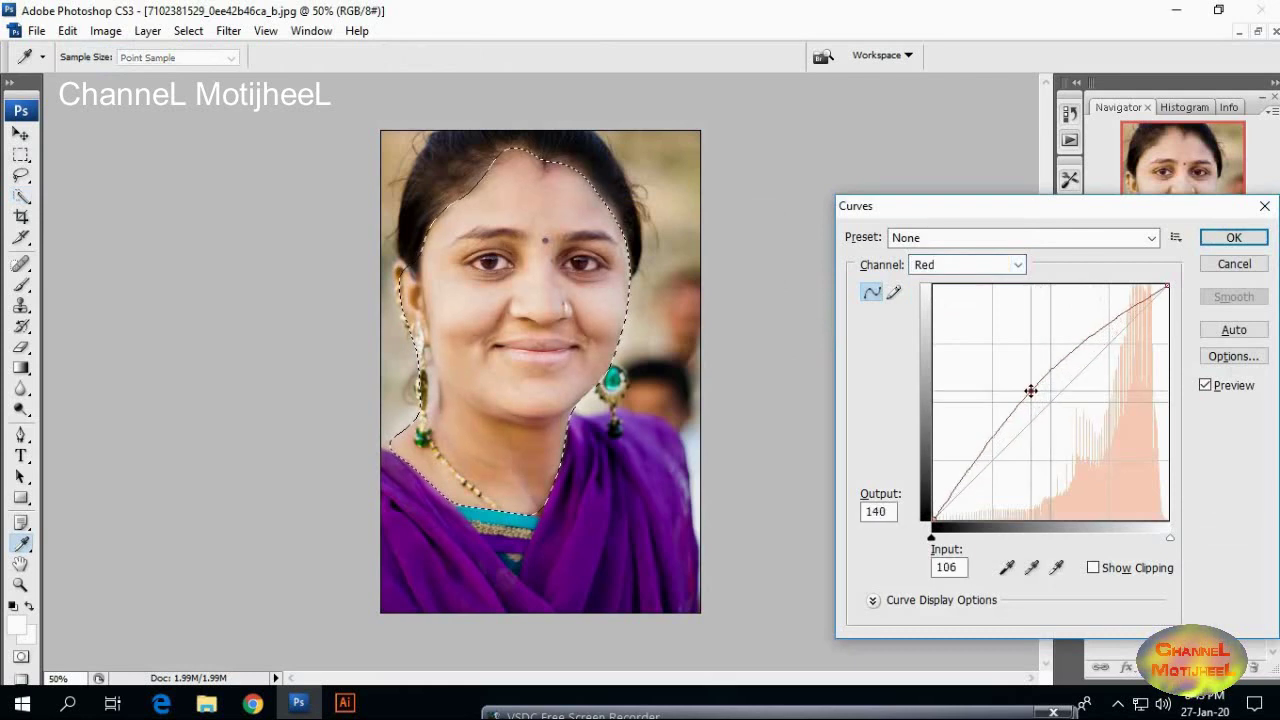
{"action": "left_click", "coordinate": [1233, 238]}
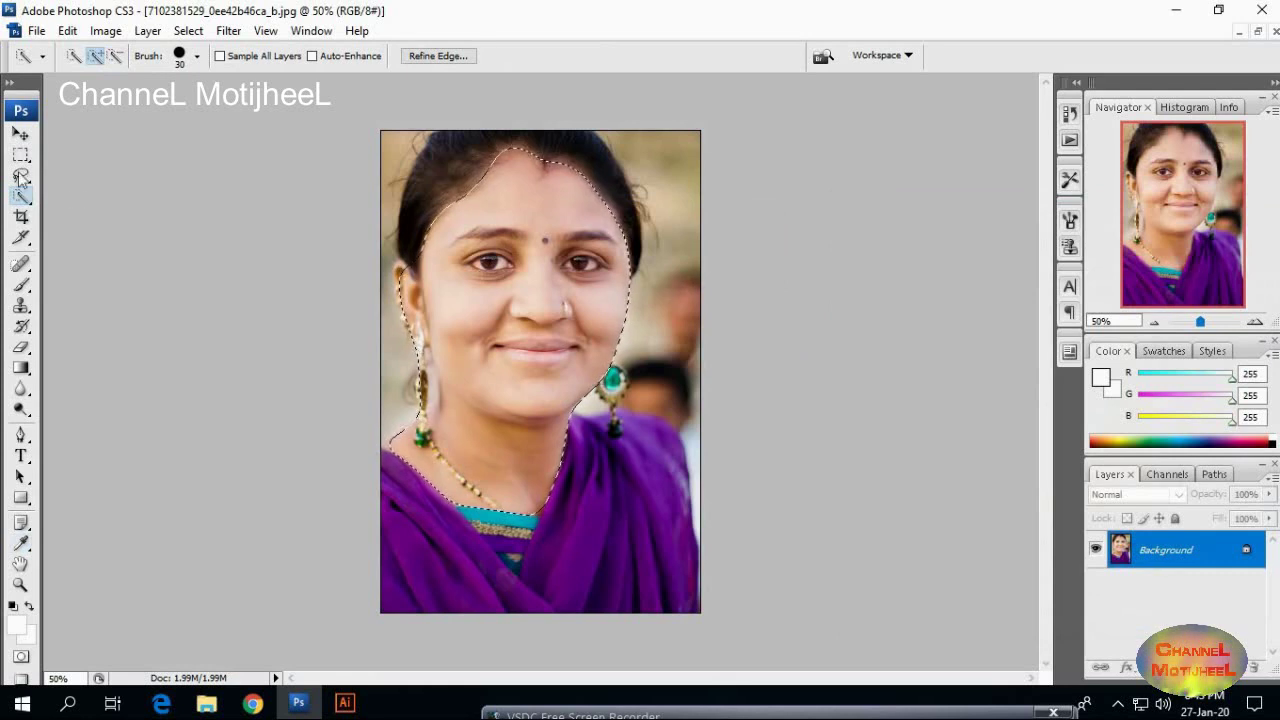
{"action": "key", "text": "m"}
{"action": "left_click", "coordinate": [203, 226]}
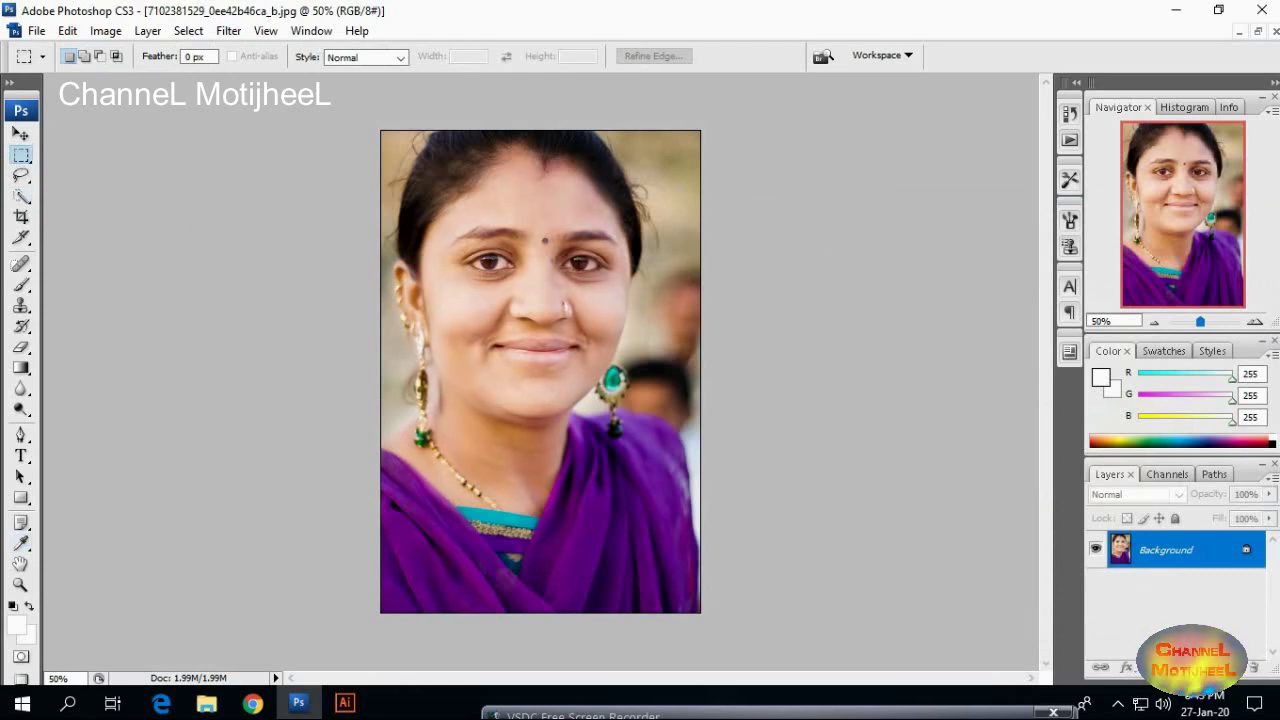
- Add a new Layer 1 with Multiply blend mode
{"action": "left_click", "coordinate": [1232, 667]}
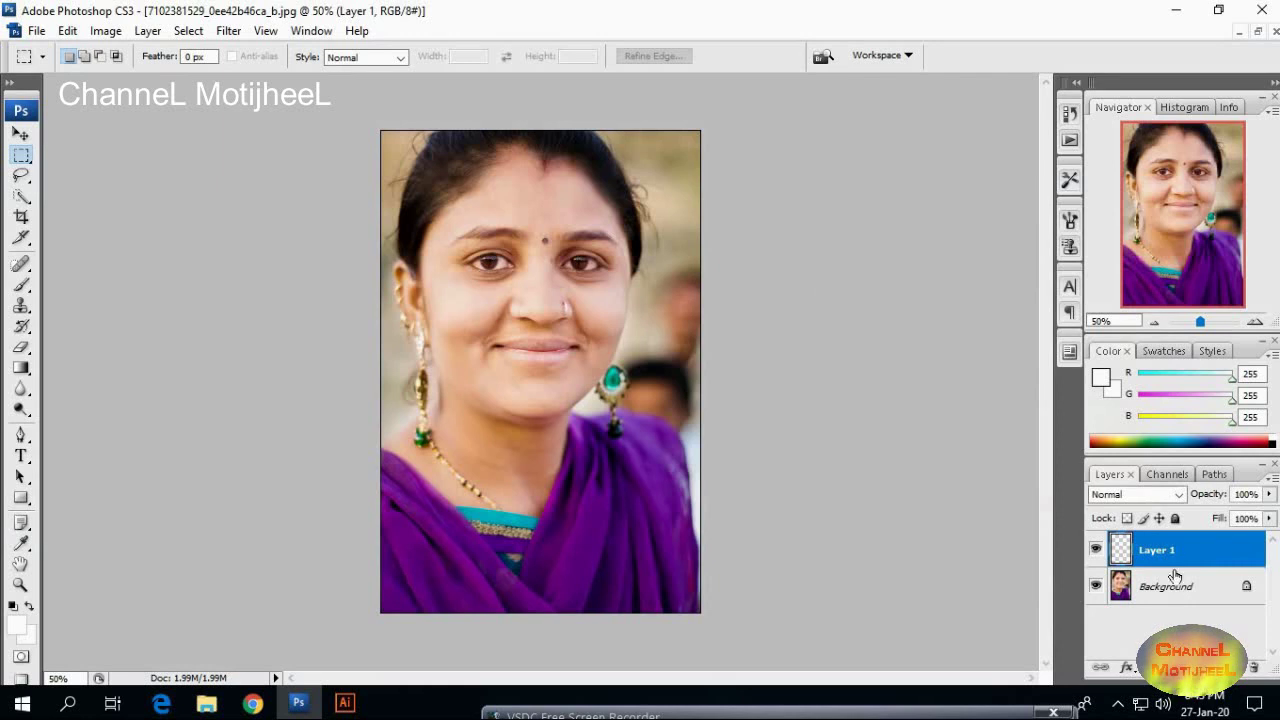
{"action": "left_click", "coordinate": [1179, 495]}
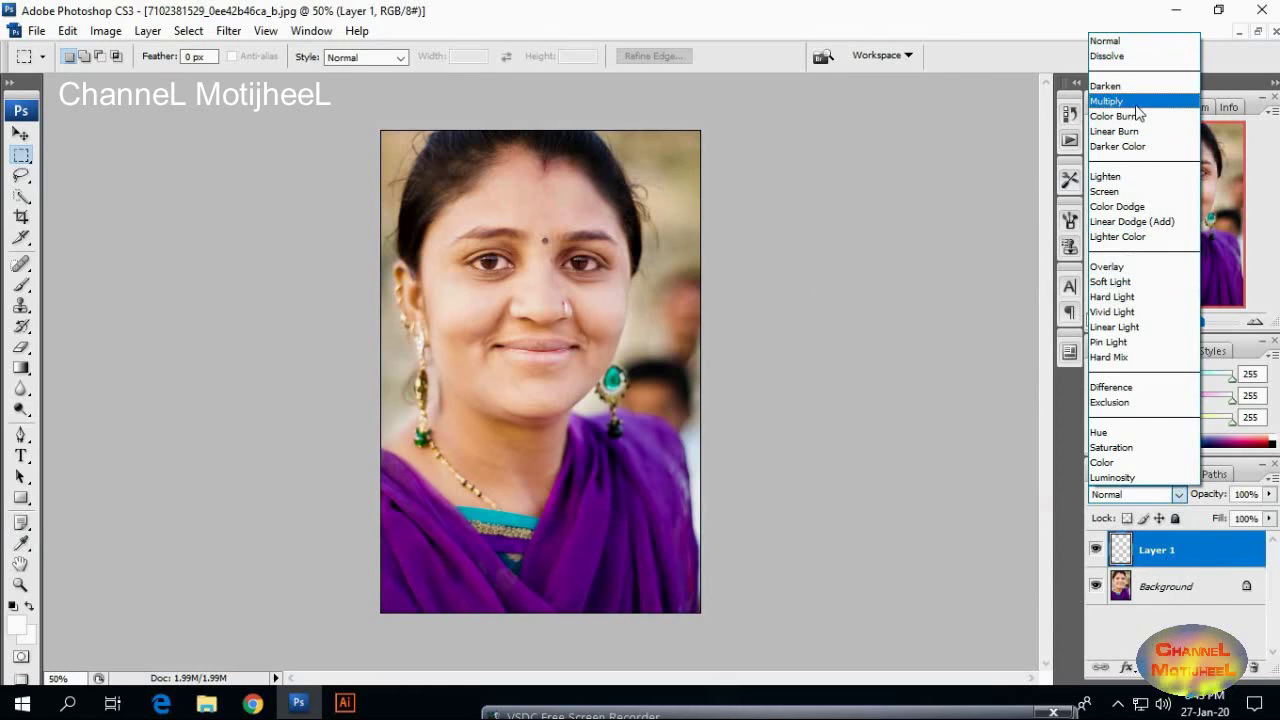
{"action": "left_click", "coordinate": [1136, 103]}
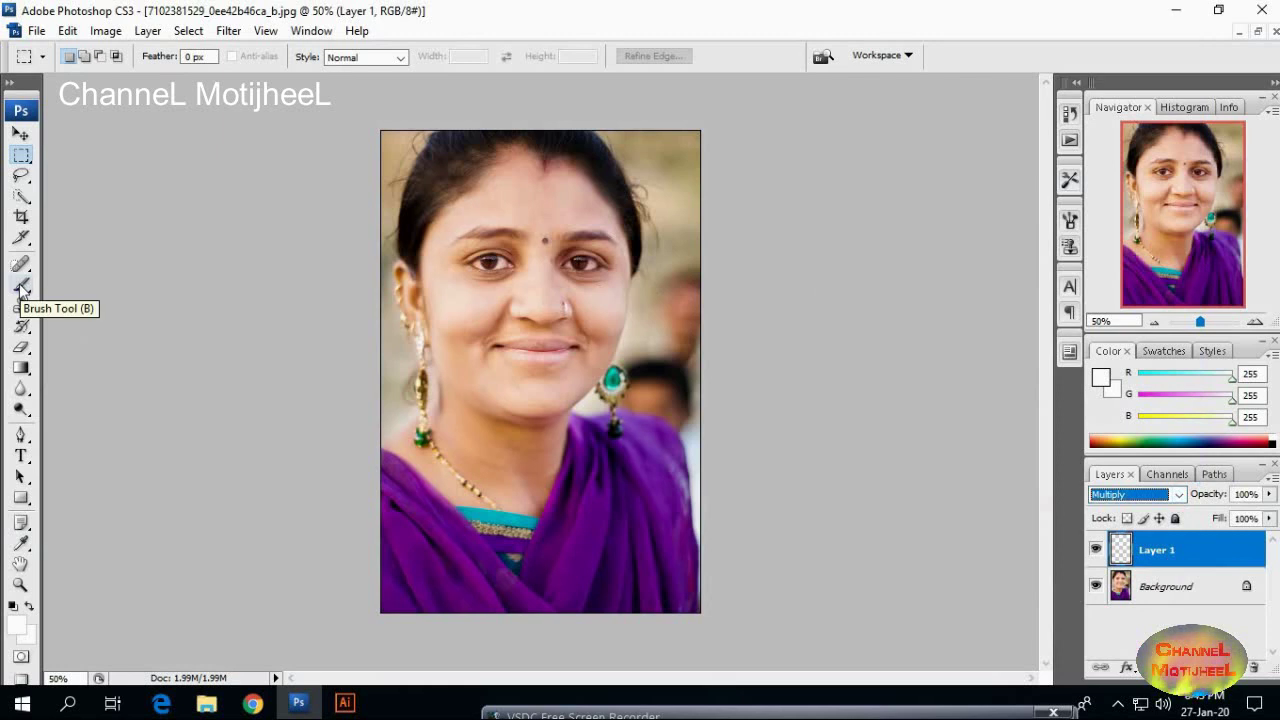
- Pick a soft 13 px brush and zoom in on the mouth
{"action": "left_click", "coordinate": [22, 287]}
{"action": "left_click", "coordinate": [123, 57]}
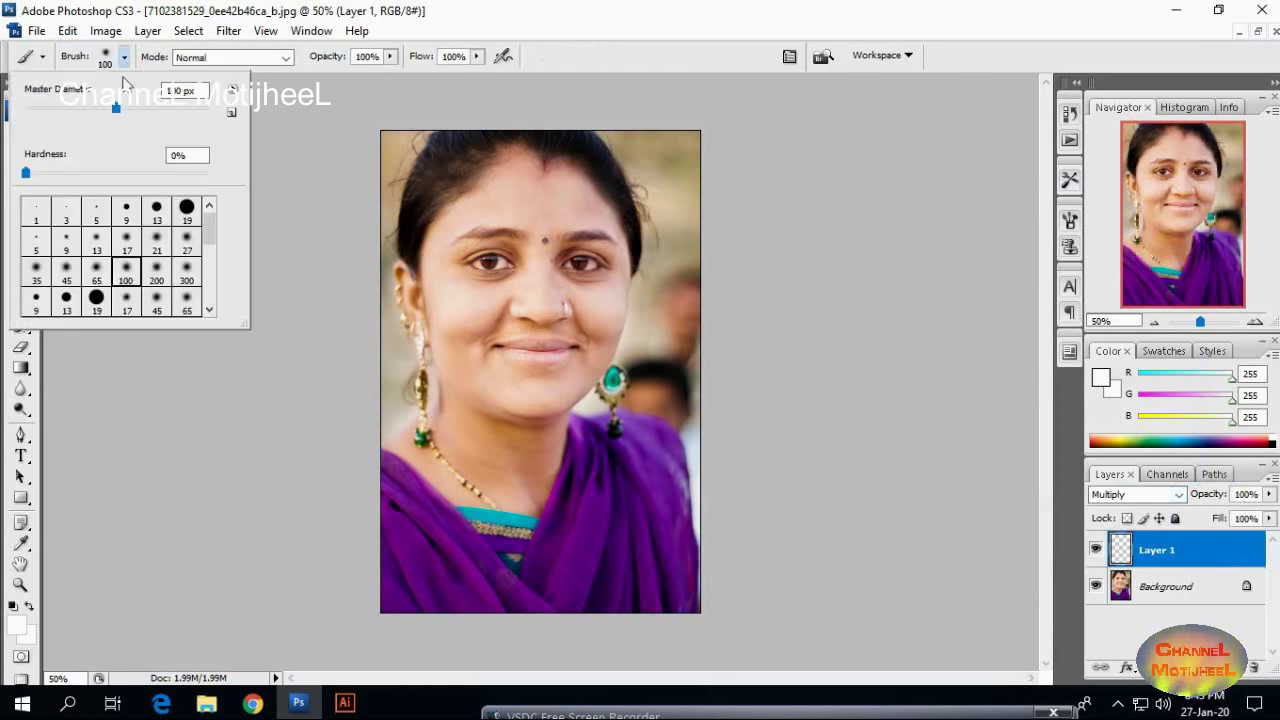
{"action": "left_click", "coordinate": [95, 243]}
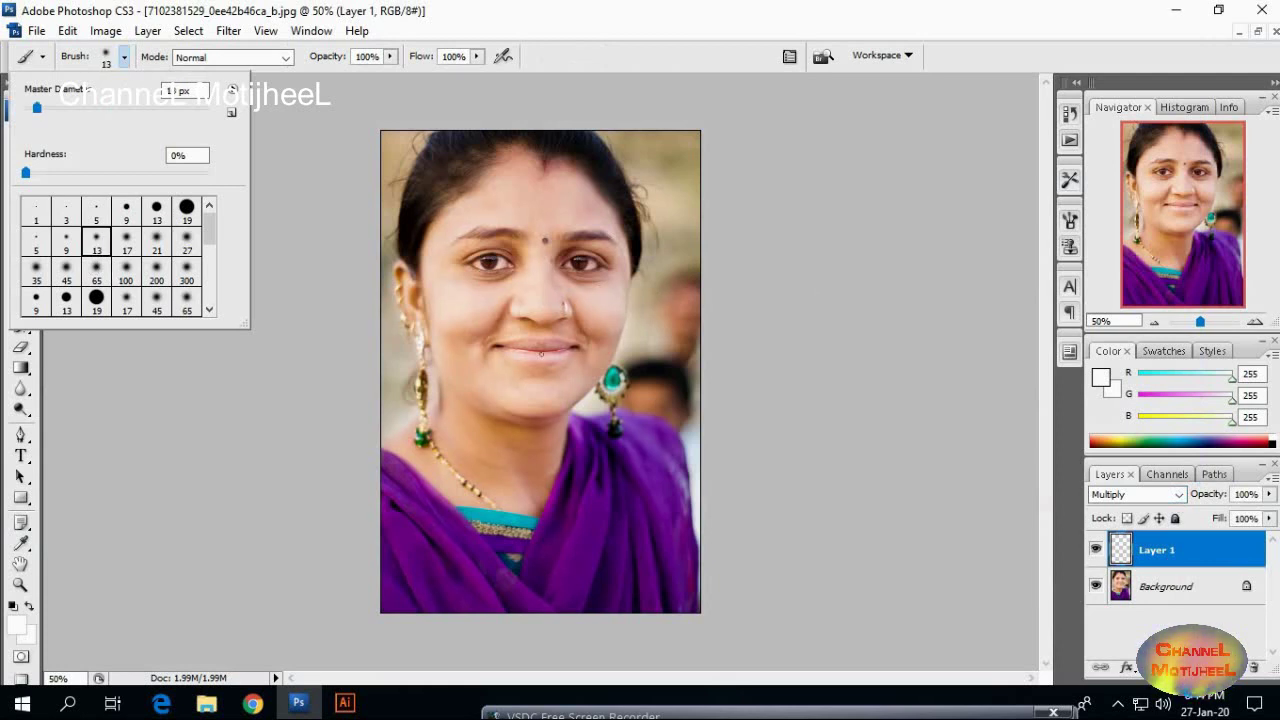
{"action": "left_click_drag", "start_coordinate": [436, 297], "coordinate": [613, 385]}
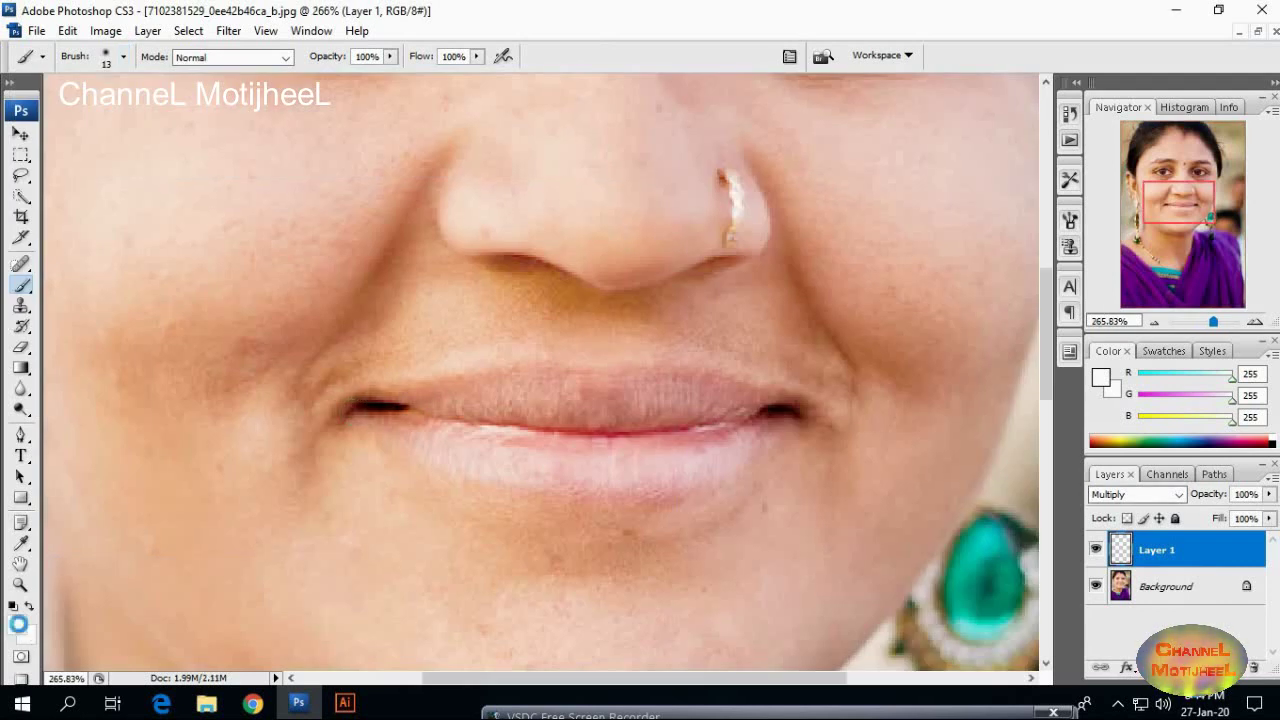
- Set the foreground colour to coral red R255 G114 B114
{"action": "left_click", "coordinate": [18, 624]}
{"action": "left_click_drag", "start_coordinate": [560, 213], "coordinate": [532, 166]}
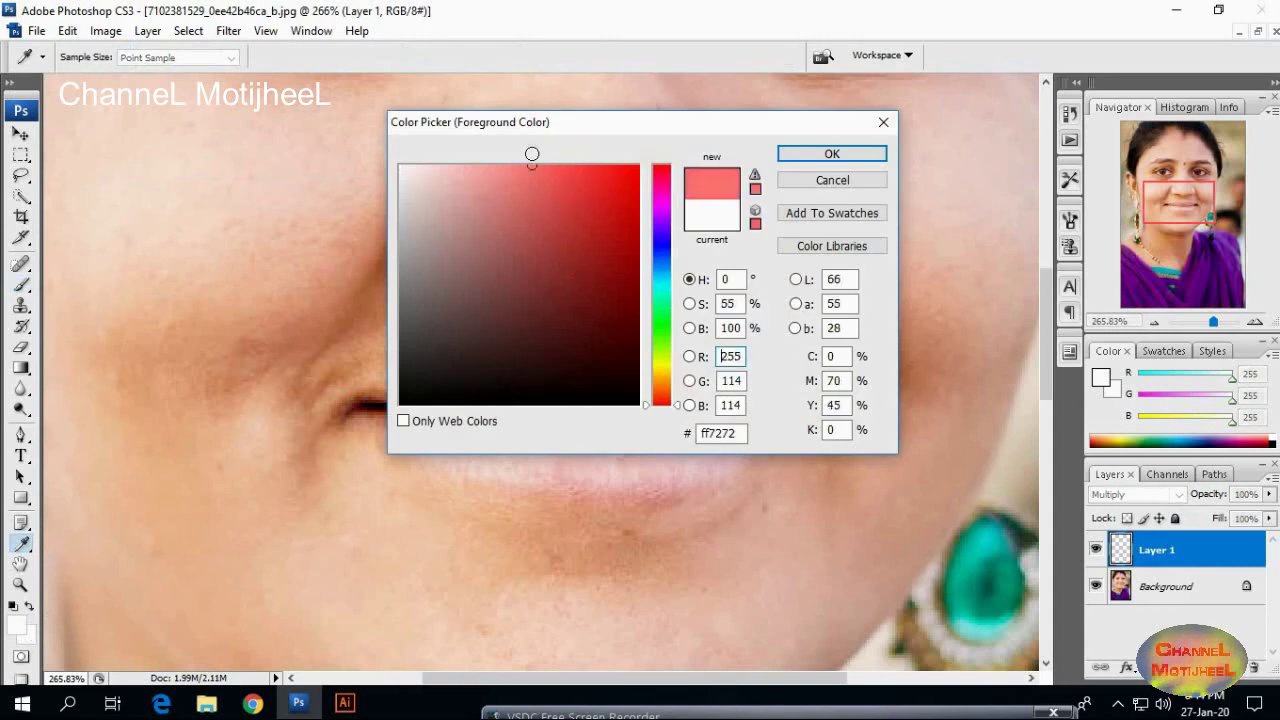
{"action": "left_click", "coordinate": [831, 154]}
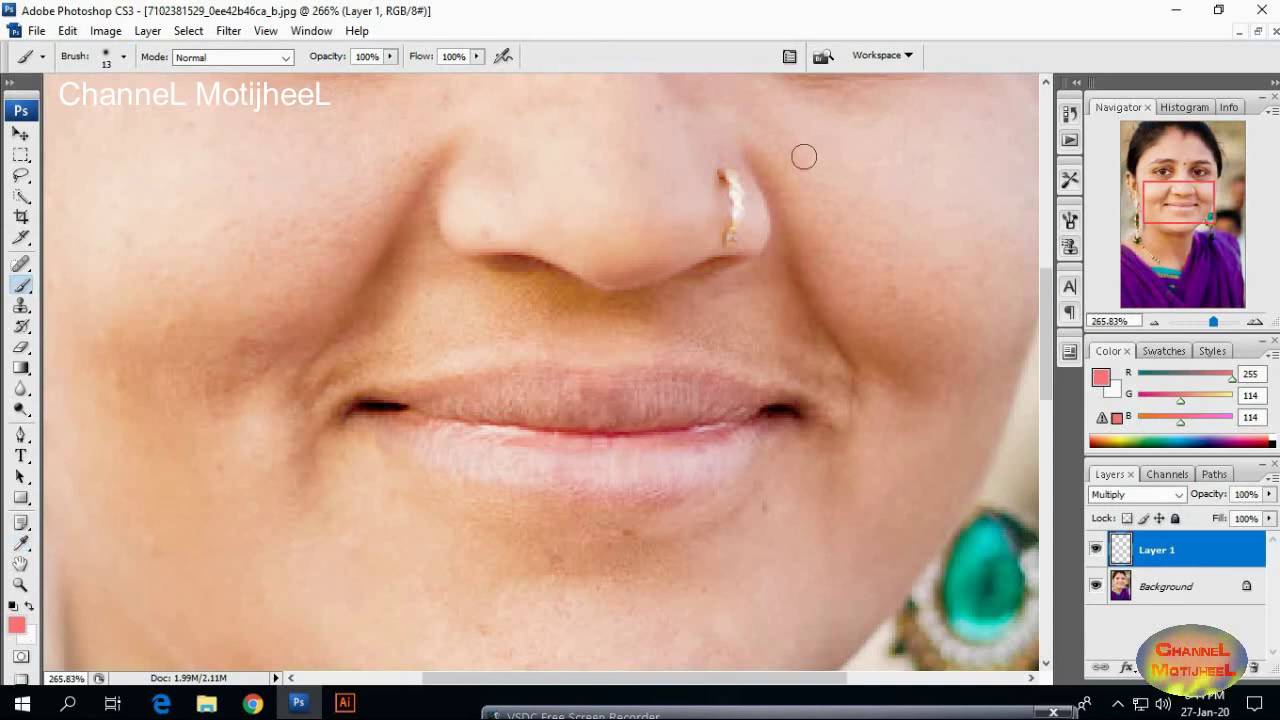
- Paint coral red over the upper and lower lips, touching up the corner
{"action": "mouse_move", "coordinate": [362, 408]}
{"action": "left_mouse_down"}
{"action": "mouse_move", "coordinate": [596, 398]}
{"action": "mouse_move", "coordinate": [808, 412]}
{"action": "left_mouse_up"}
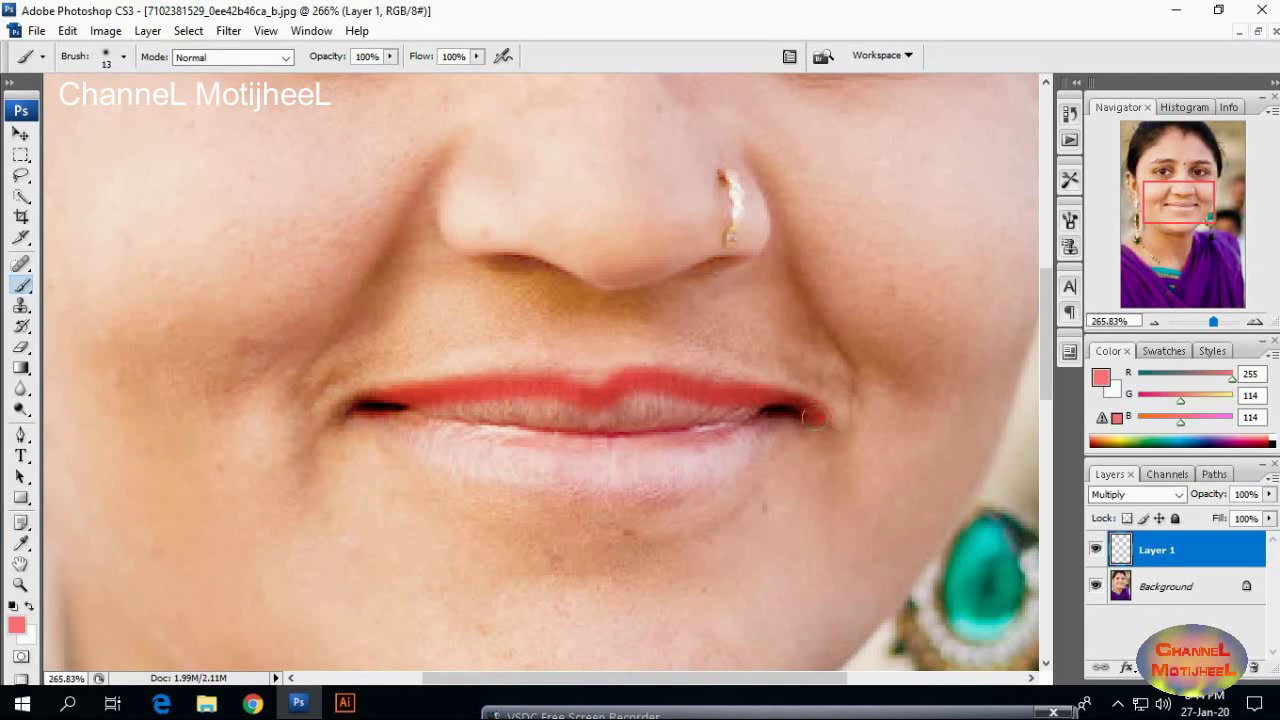
{"action": "mouse_move", "coordinate": [778, 434]}
{"action": "left_mouse_down"}
{"action": "mouse_move", "coordinate": [660, 490]}
{"action": "mouse_move", "coordinate": [580, 491]}
{"action": "mouse_move", "coordinate": [514, 486]}
{"action": "mouse_move", "coordinate": [362, 421]}
{"action": "mouse_move", "coordinate": [668, 403]}
{"action": "mouse_move", "coordinate": [740, 415]}
{"action": "mouse_move", "coordinate": [760, 440]}
{"action": "mouse_move", "coordinate": [626, 483]}
{"action": "mouse_move", "coordinate": [395, 425]}
{"action": "mouse_move", "coordinate": [662, 451]}
{"action": "left_mouse_up"}
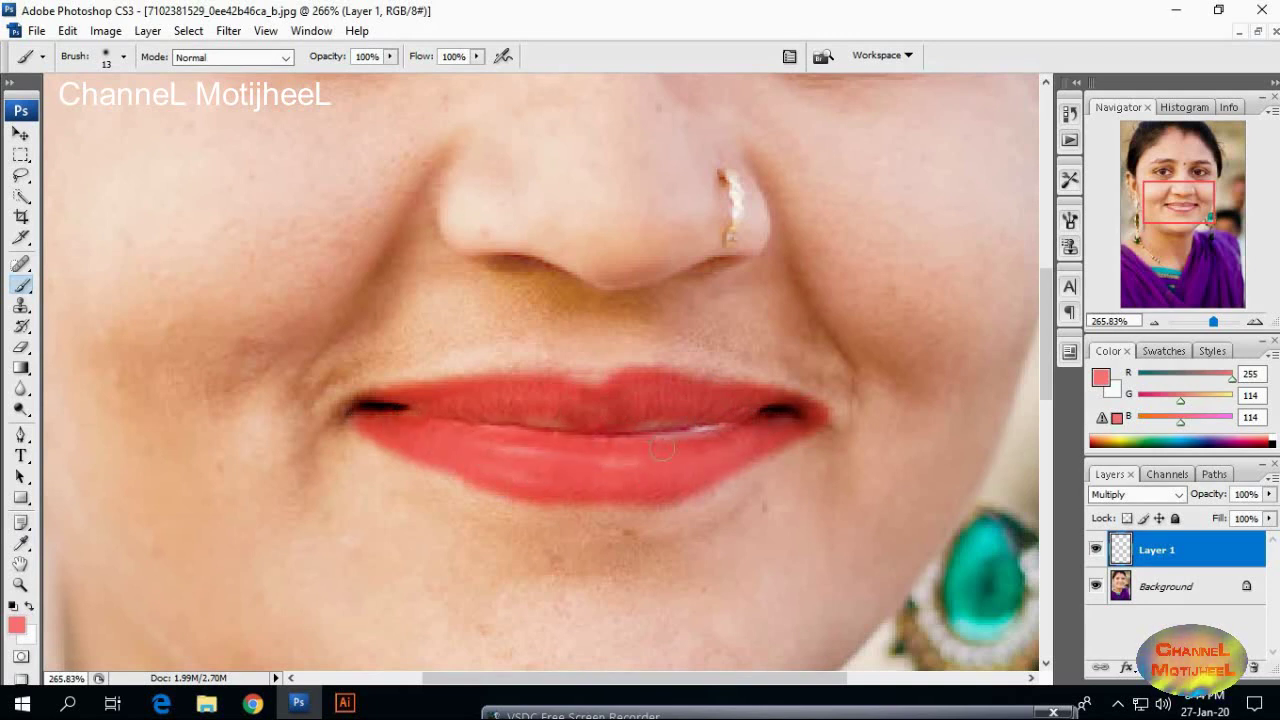
{"action": "left_click_drag", "start_coordinate": [556, 471], "coordinate": [714, 428]}
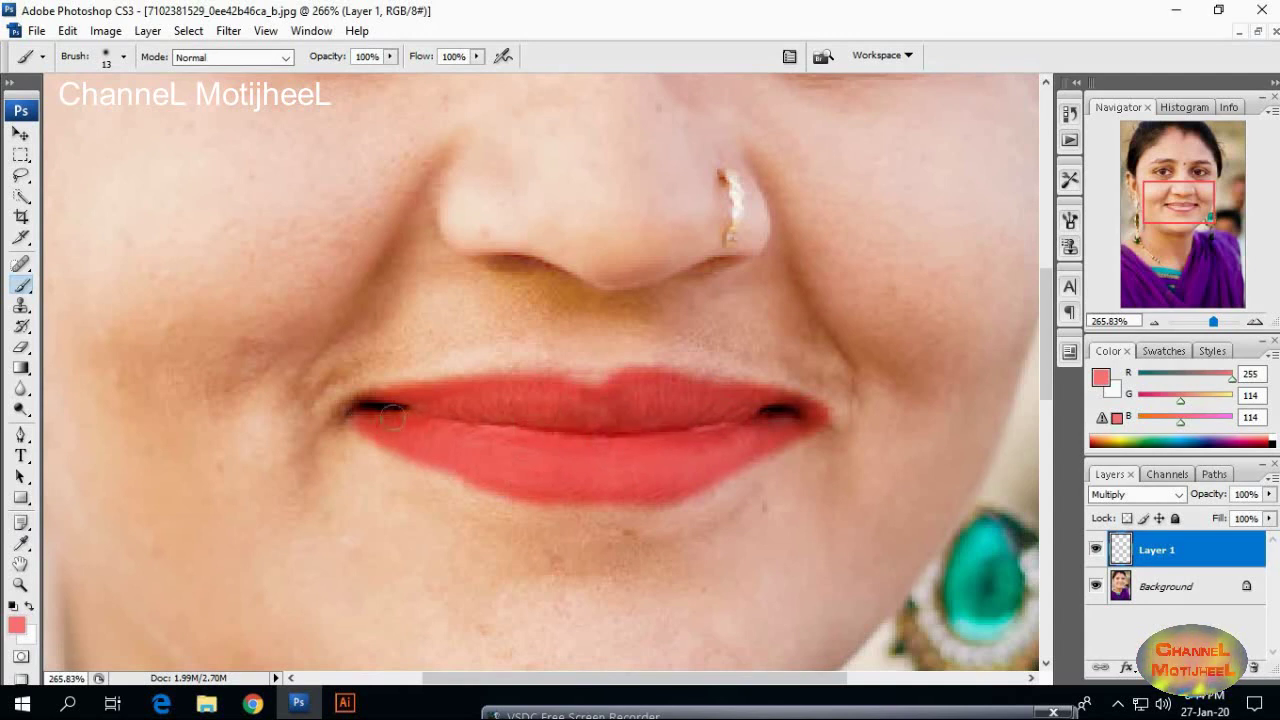
{"action": "left_click_drag", "start_coordinate": [780, 416], "coordinate": [768, 411]}
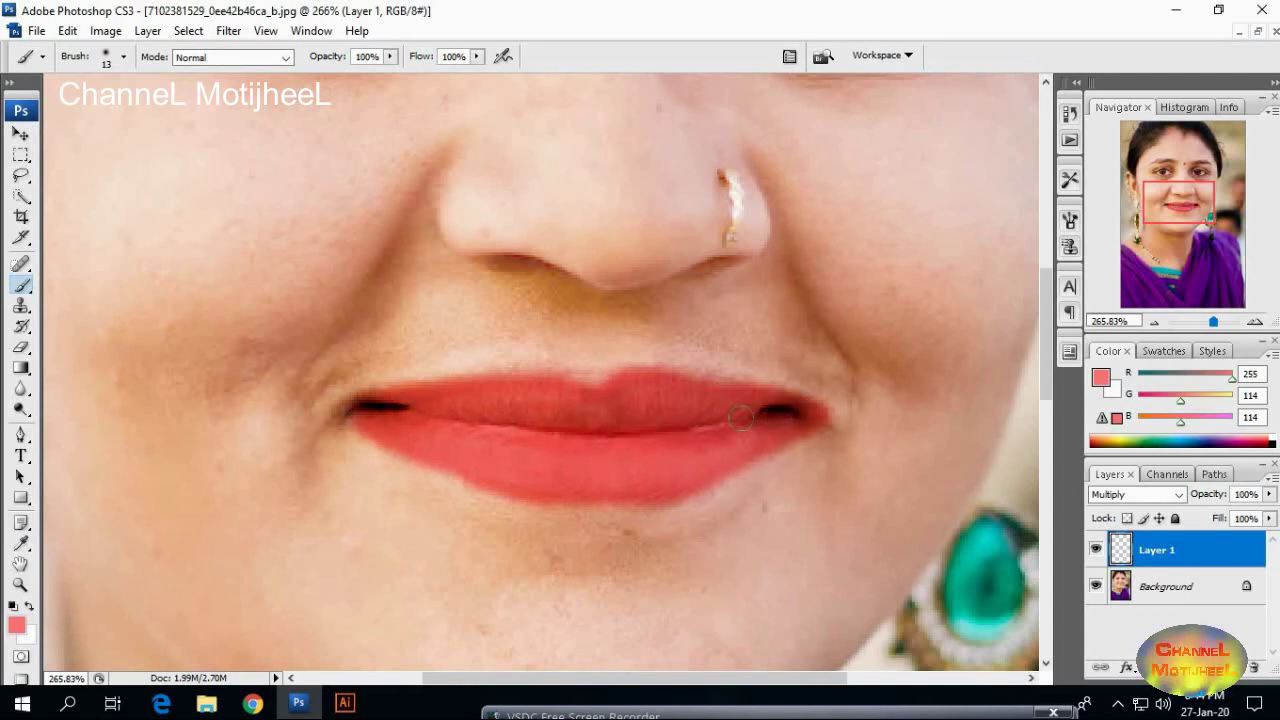
- Switch the painting colour to mid grey #919191 and zoom in on the eyebrows
{"action": "key", "text": "ctrl+minus"}
{"action": "key", "text": "ctrl+minus"}
{"action": "key", "text": "ctrl+minus"}
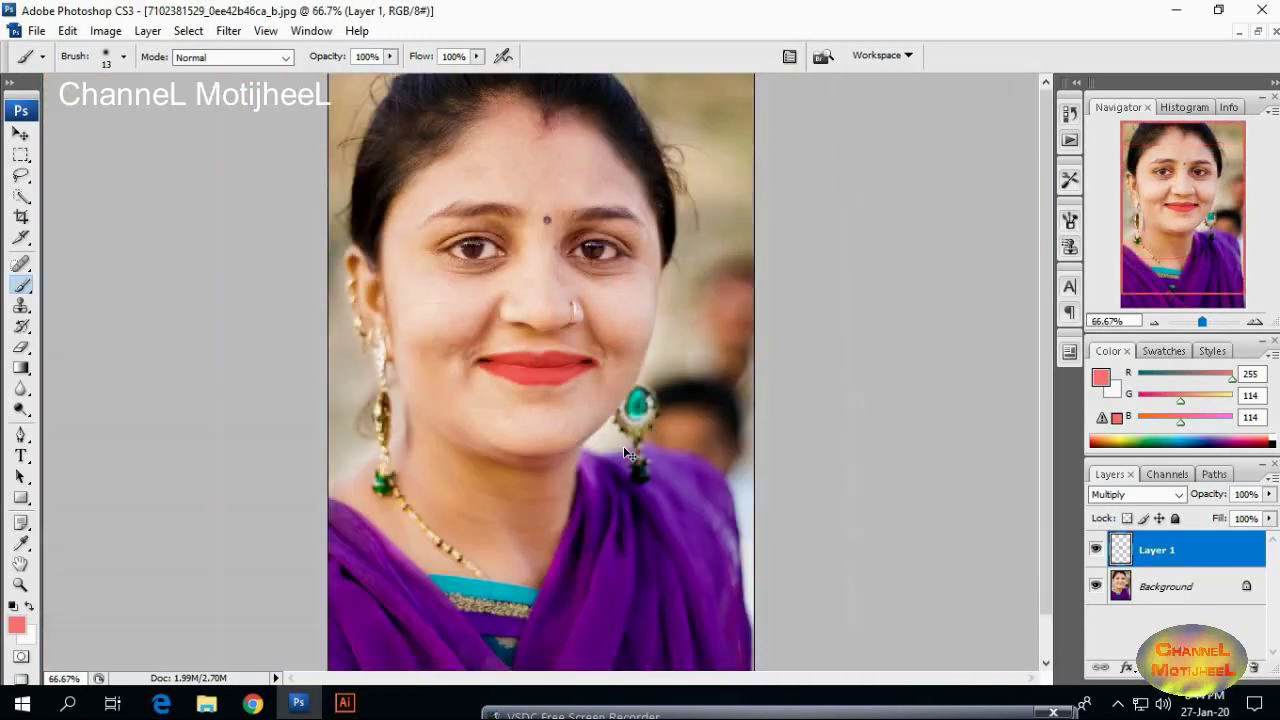
{"action": "key", "text": "ctrl+minus"}
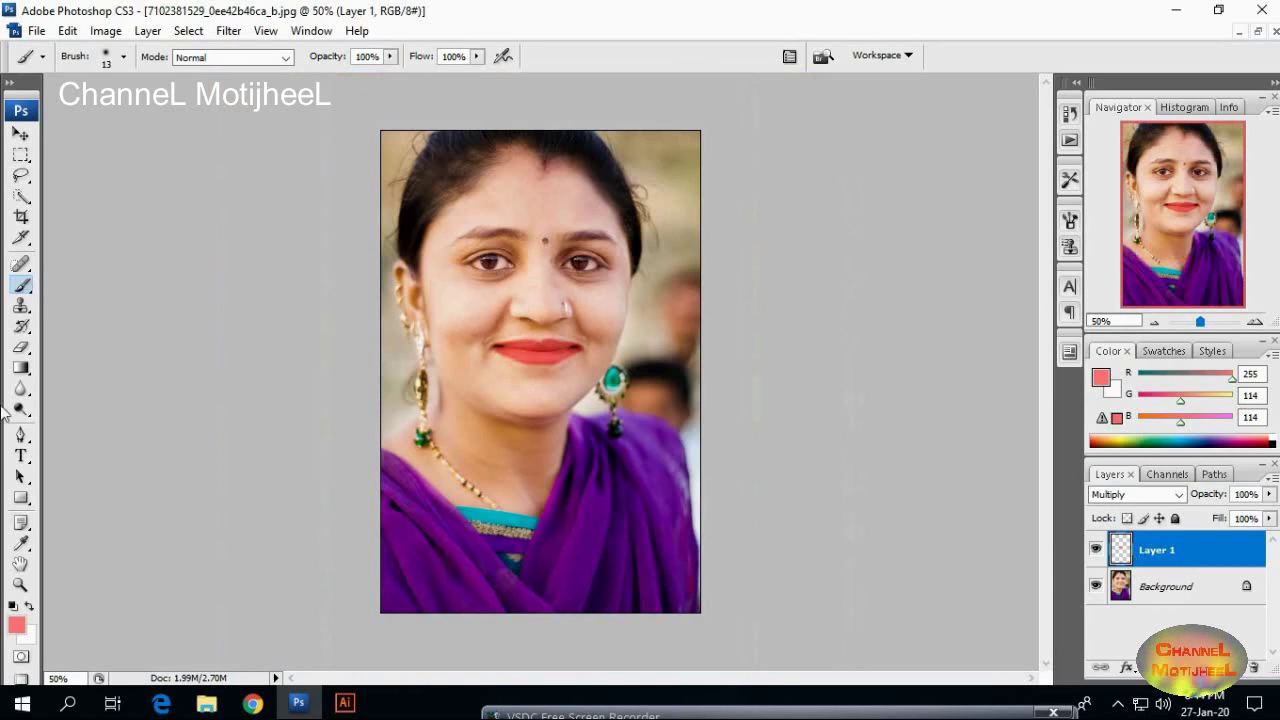
{"action": "left_click", "coordinate": [16, 624]}
{"action": "left_click_drag", "start_coordinate": [451, 292], "coordinate": [400, 269]}
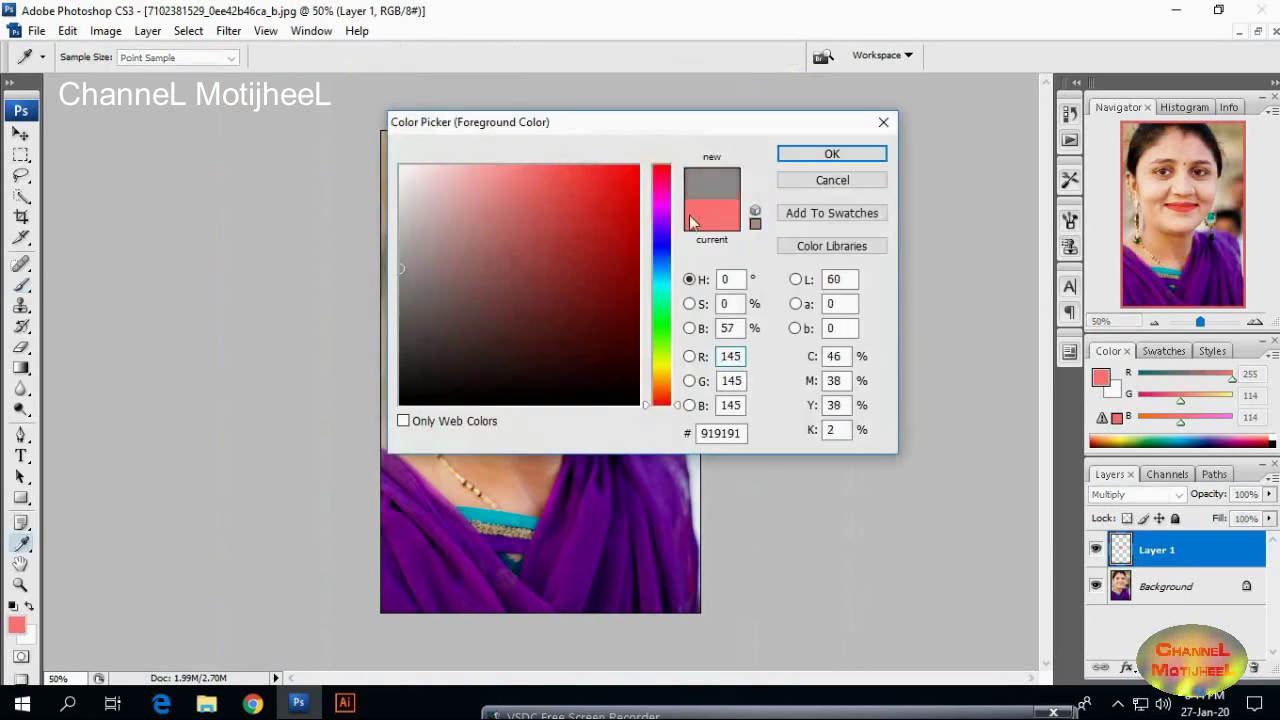
{"action": "left_click", "coordinate": [831, 153]}
{"action": "key", "text": "b"}
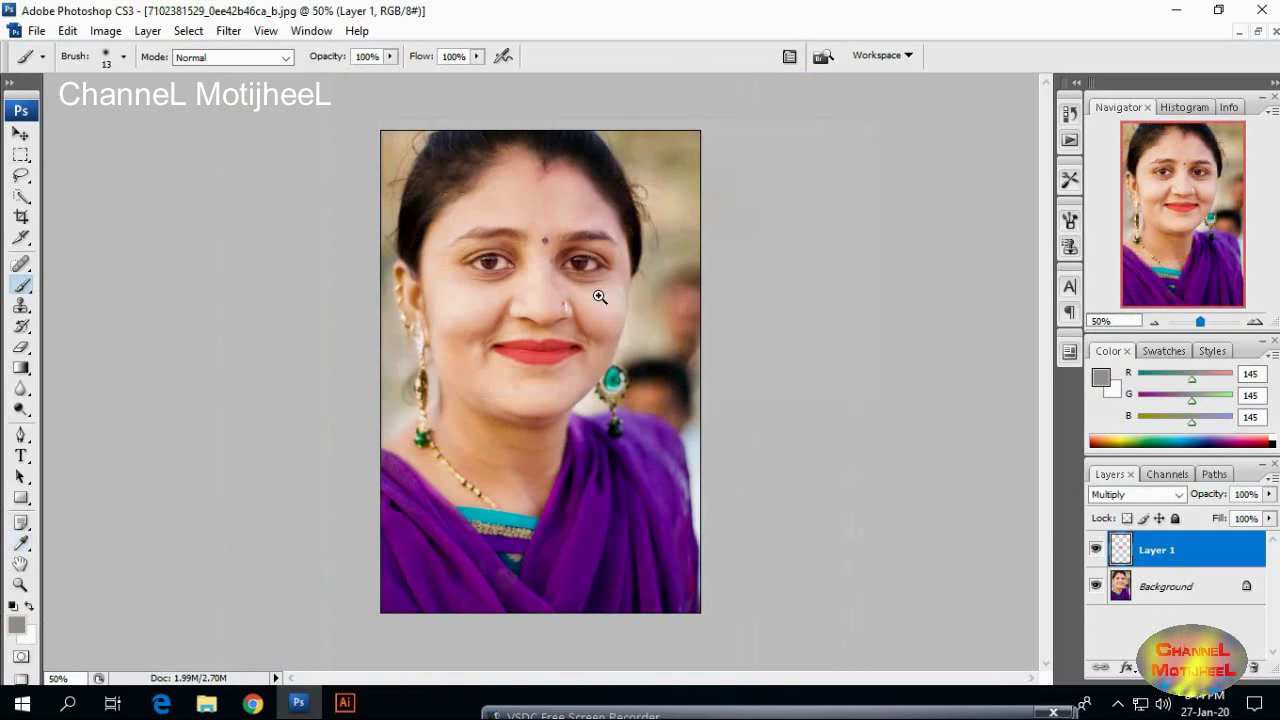
{"action": "left_click_drag", "start_coordinate": [374, 193], "coordinate": [603, 300]}
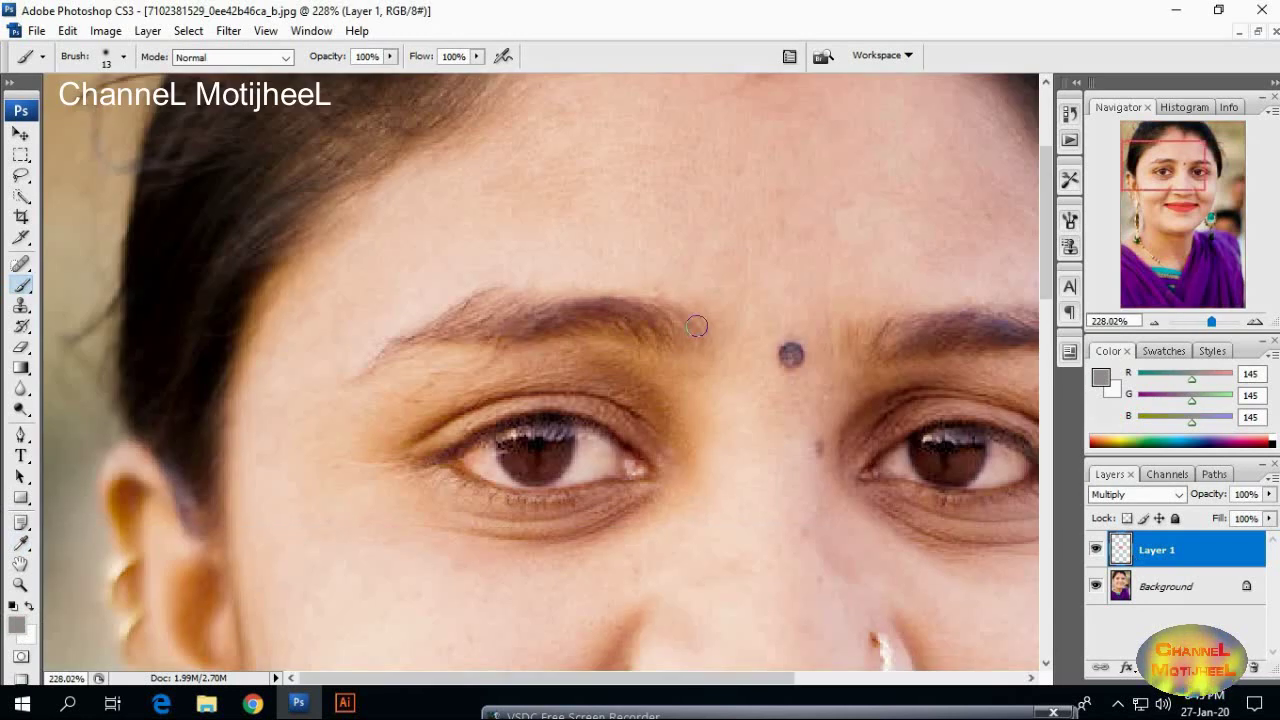
- Darken the left eyebrow with grey strokes along its top, bottom and outer end
{"action": "left_click_drag", "start_coordinate": [694, 323], "coordinate": [558, 300]}
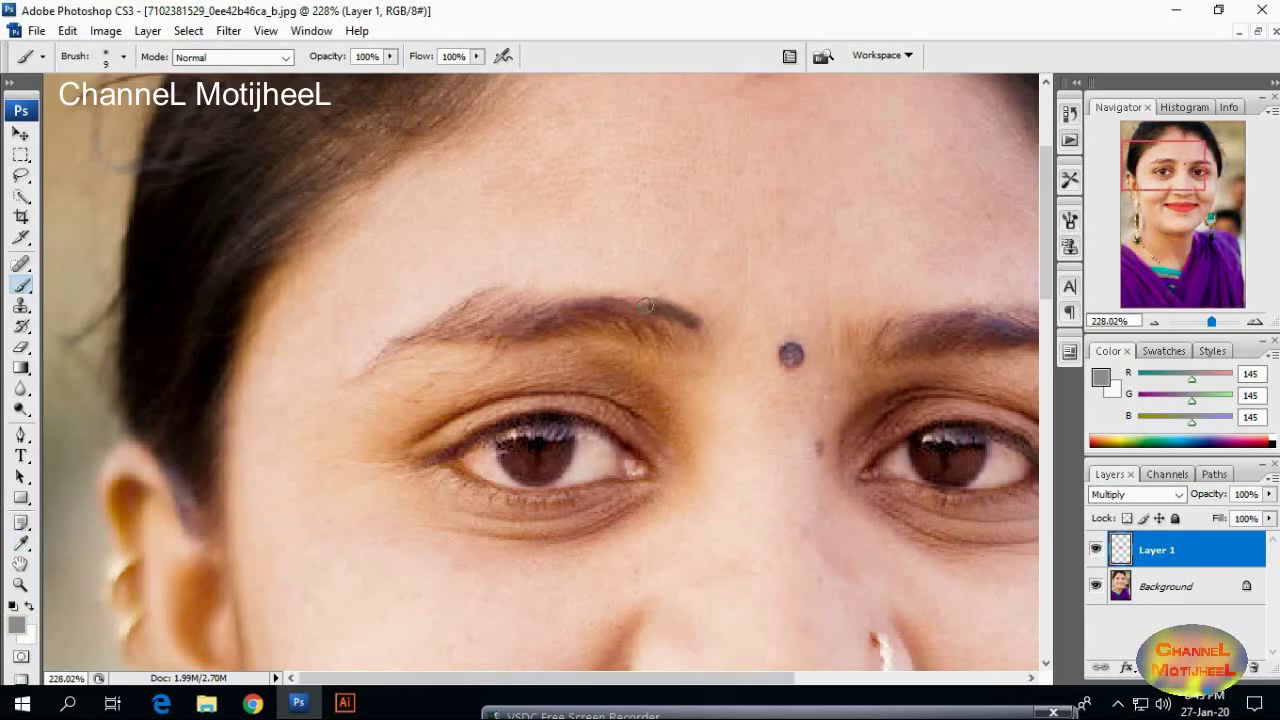
{"action": "left_click_drag", "start_coordinate": [558, 300], "coordinate": [432, 328]}
{"action": "left_click_drag", "start_coordinate": [697, 330], "coordinate": [438, 337]}
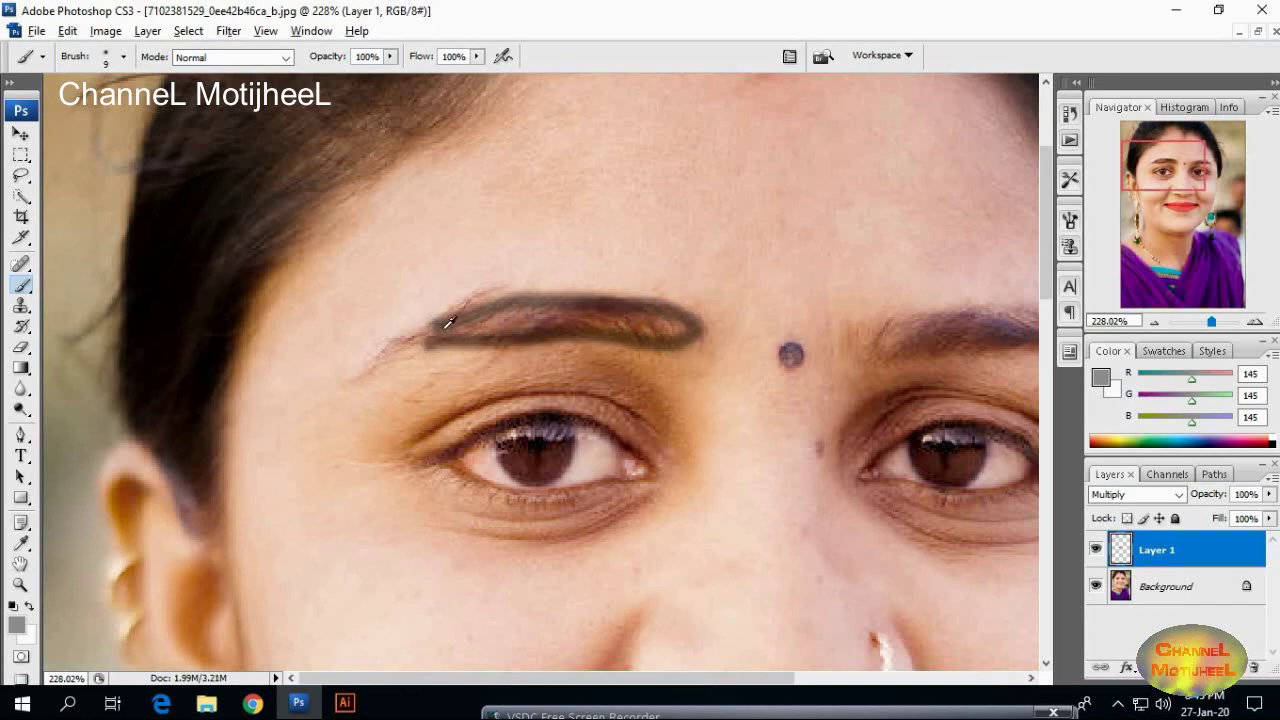
{"action": "left_click_drag", "start_coordinate": [434, 331], "coordinate": [389, 352]}
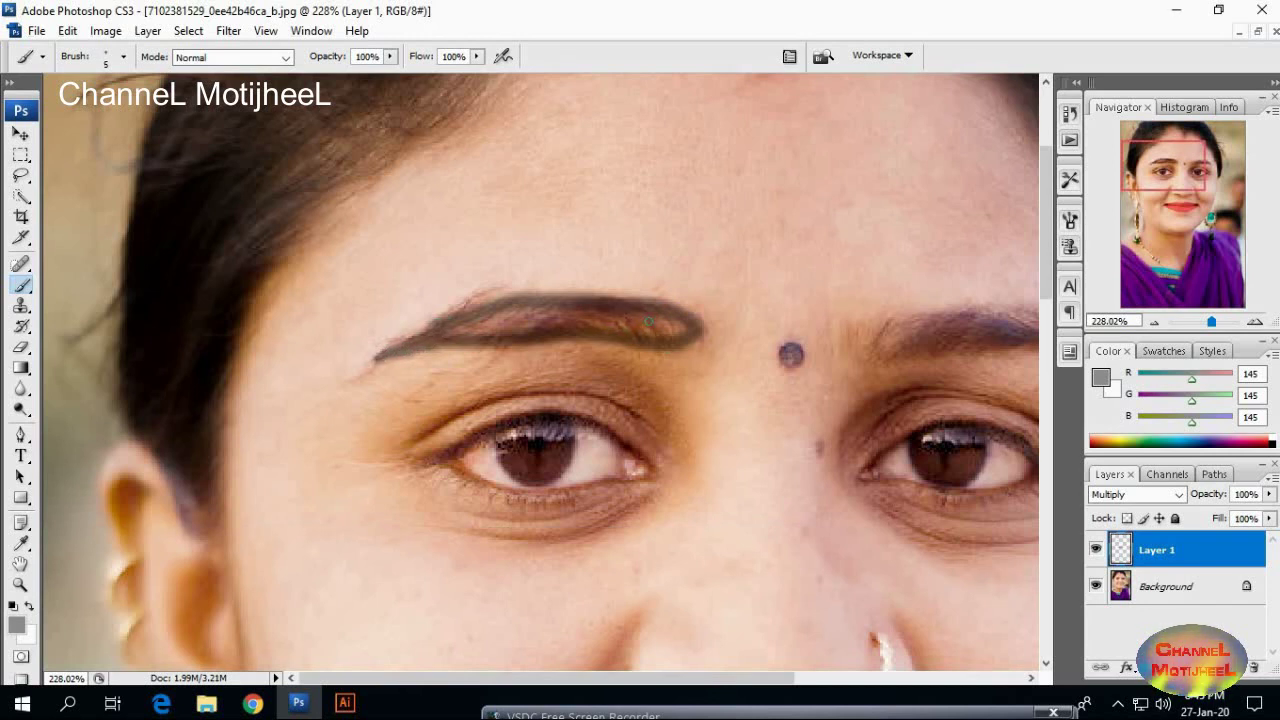
{"action": "mouse_move", "coordinate": [664, 321]}
{"action": "left_mouse_down"}
{"action": "mouse_move", "coordinate": [676, 328]}
{"action": "mouse_move", "coordinate": [494, 318]}
{"action": "mouse_move", "coordinate": [682, 333]}
{"action": "mouse_move", "coordinate": [594, 318]}
{"action": "left_mouse_up"}
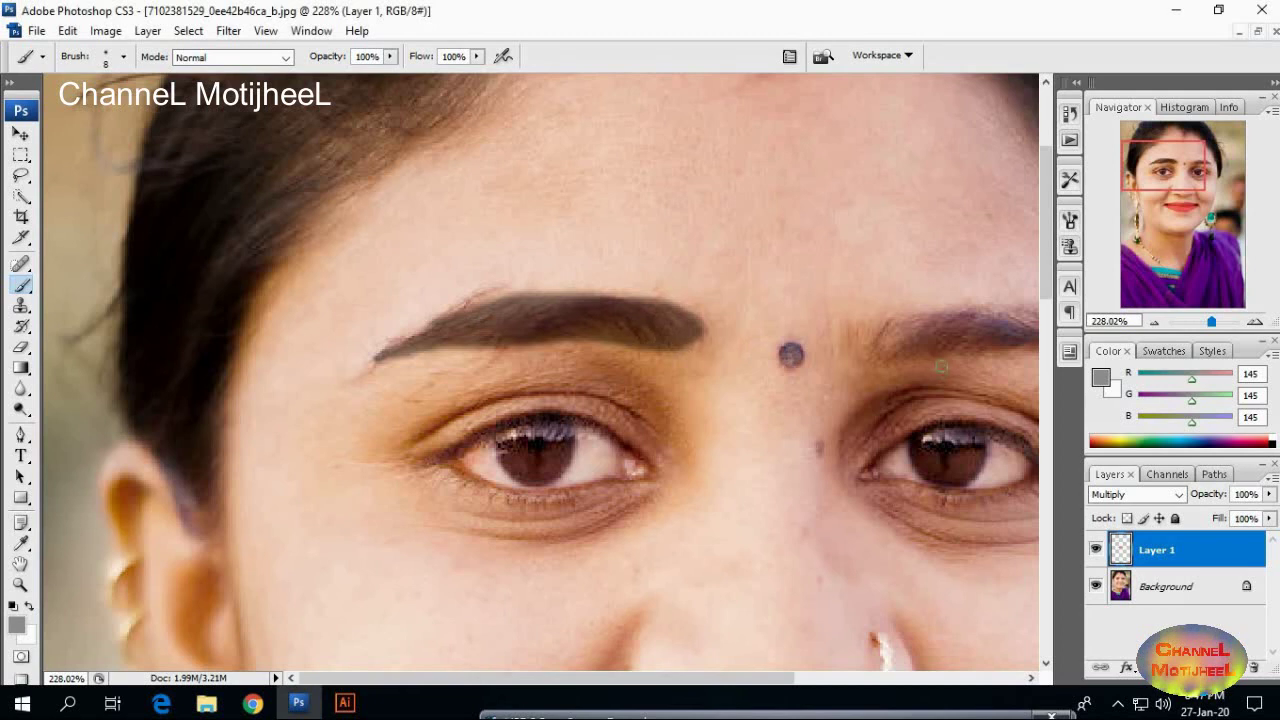
- Darken the right eyebrow, using a smaller brush for its outer tail
{"action": "left_click_drag", "start_coordinate": [939, 375], "coordinate": [617, 371]}
{"action": "mouse_move", "coordinate": [547, 348]}
{"action": "left_mouse_down"}
{"action": "mouse_move", "coordinate": [745, 333]}
{"action": "mouse_move", "coordinate": [650, 352]}
{"action": "left_mouse_up"}
{"action": "mouse_move", "coordinate": [550, 349]}
{"action": "left_mouse_down"}
{"action": "mouse_move", "coordinate": [751, 337]}
{"action": "mouse_move", "coordinate": [551, 346]}
{"action": "mouse_move", "coordinate": [655, 329]}
{"action": "mouse_move", "coordinate": [730, 335]}
{"action": "mouse_move", "coordinate": [583, 345]}
{"action": "mouse_move", "coordinate": [771, 343]}
{"action": "mouse_move", "coordinate": [750, 347]}
{"action": "left_mouse_up"}
{"action": "key", "text": "bracketleft"}
{"action": "key", "text": "bracketleft"}
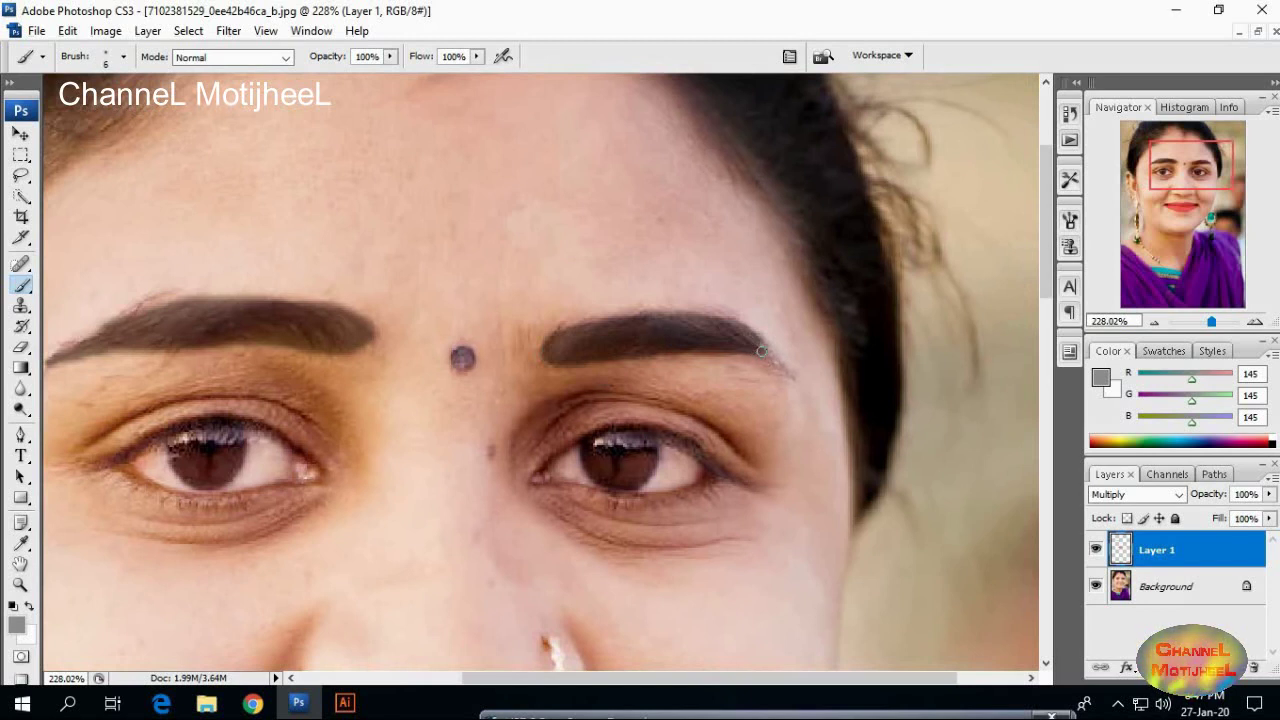
{"action": "left_click_drag", "start_coordinate": [770, 354], "coordinate": [783, 364]}
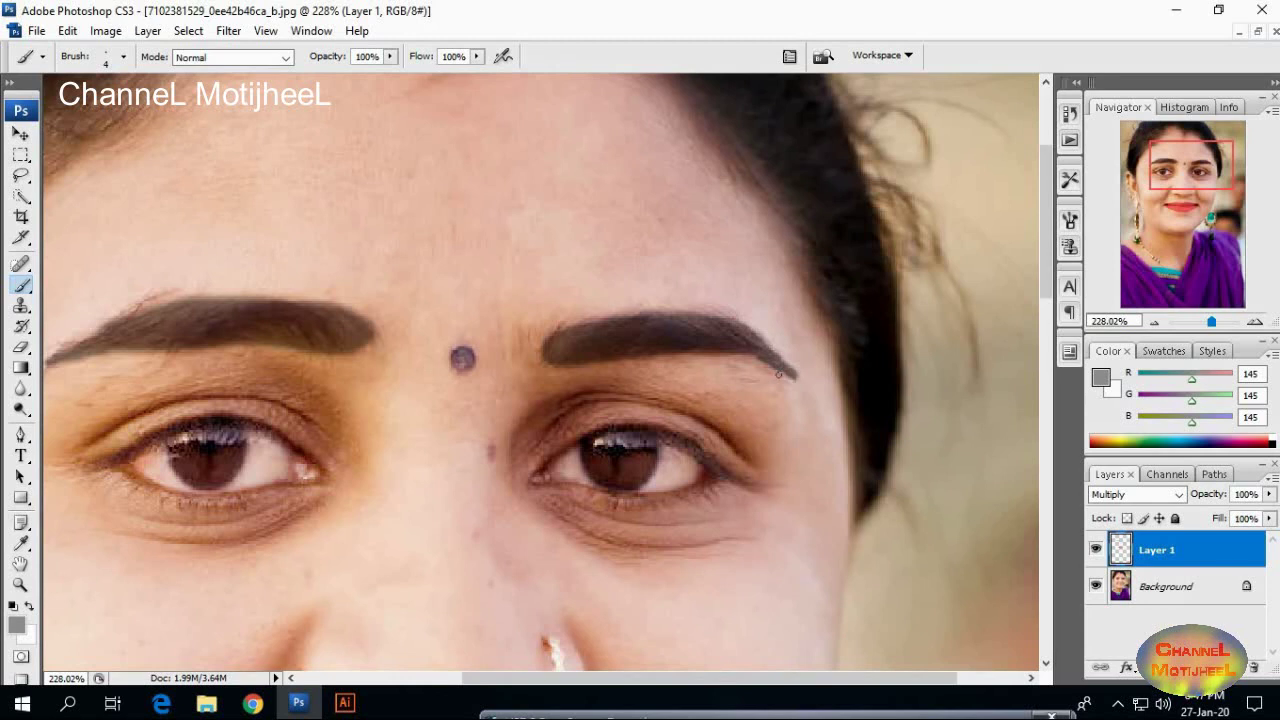
{"action": "key", "text": "ctrl+0"}
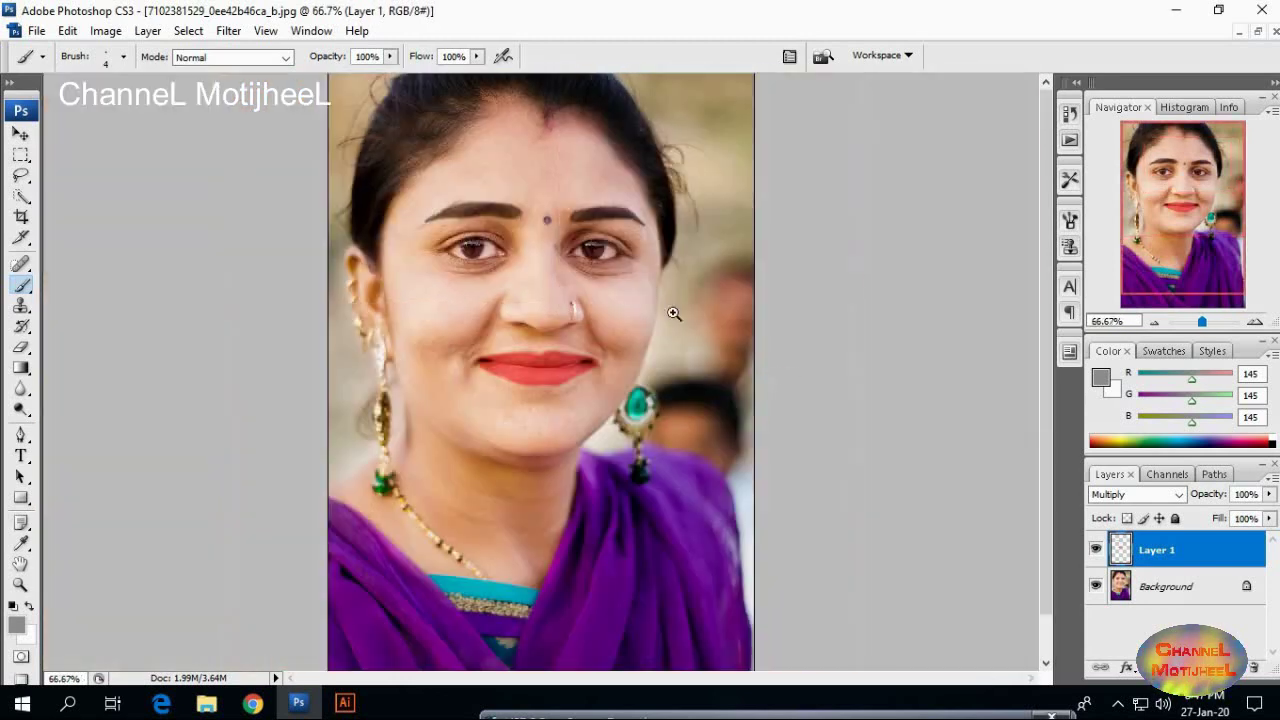
{"action": "left_click_drag", "start_coordinate": [418, 188], "coordinate": [735, 323]}
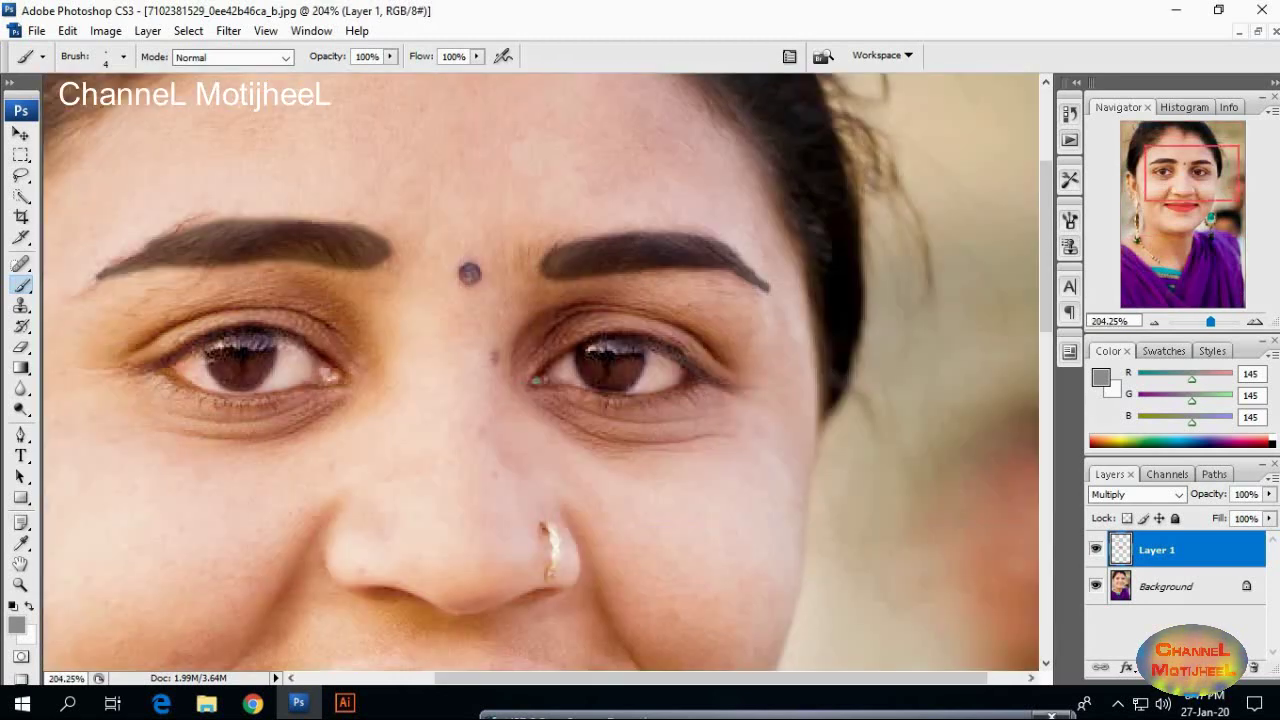
- Paint dark eyeliner along the upper and lower lash lines of both eyes, then zoom out to the whole portrait
{"action": "left_click_drag", "start_coordinate": [603, 333], "coordinate": [740, 389]}
{"action": "left_click_drag", "start_coordinate": [558, 385], "coordinate": [677, 396]}
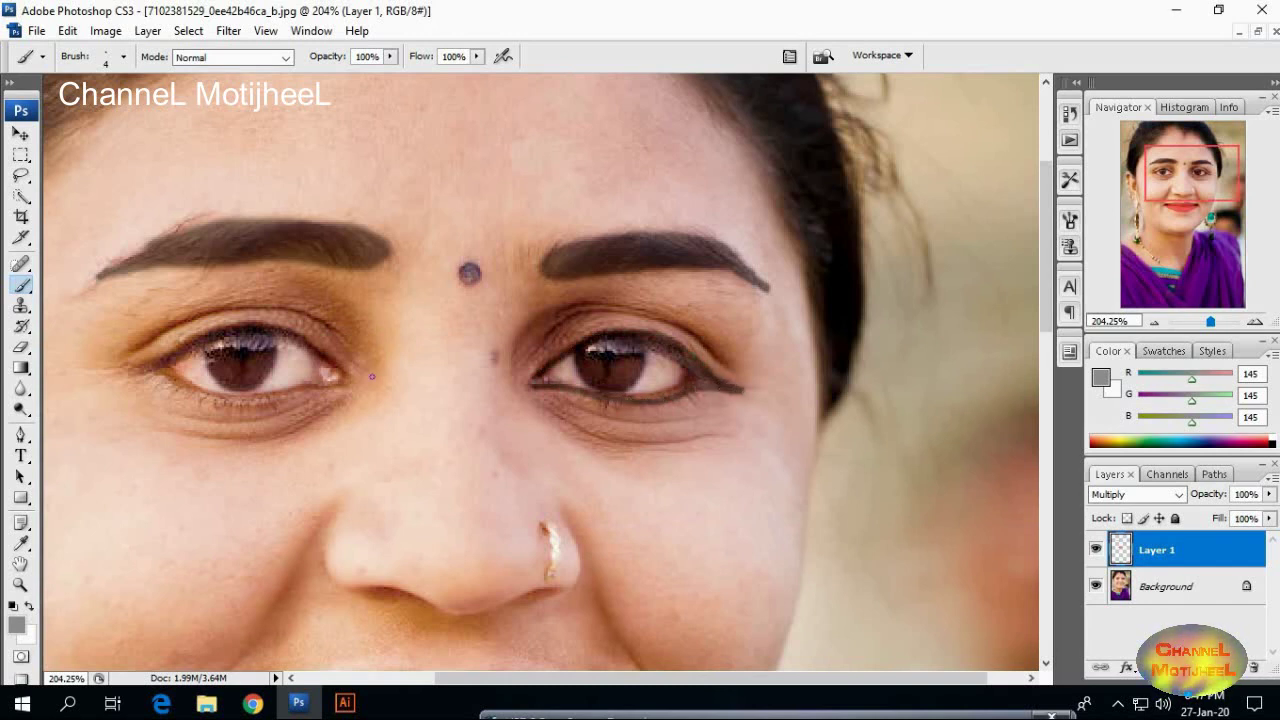
{"action": "left_click_drag", "start_coordinate": [290, 397], "coordinate": [198, 396]}
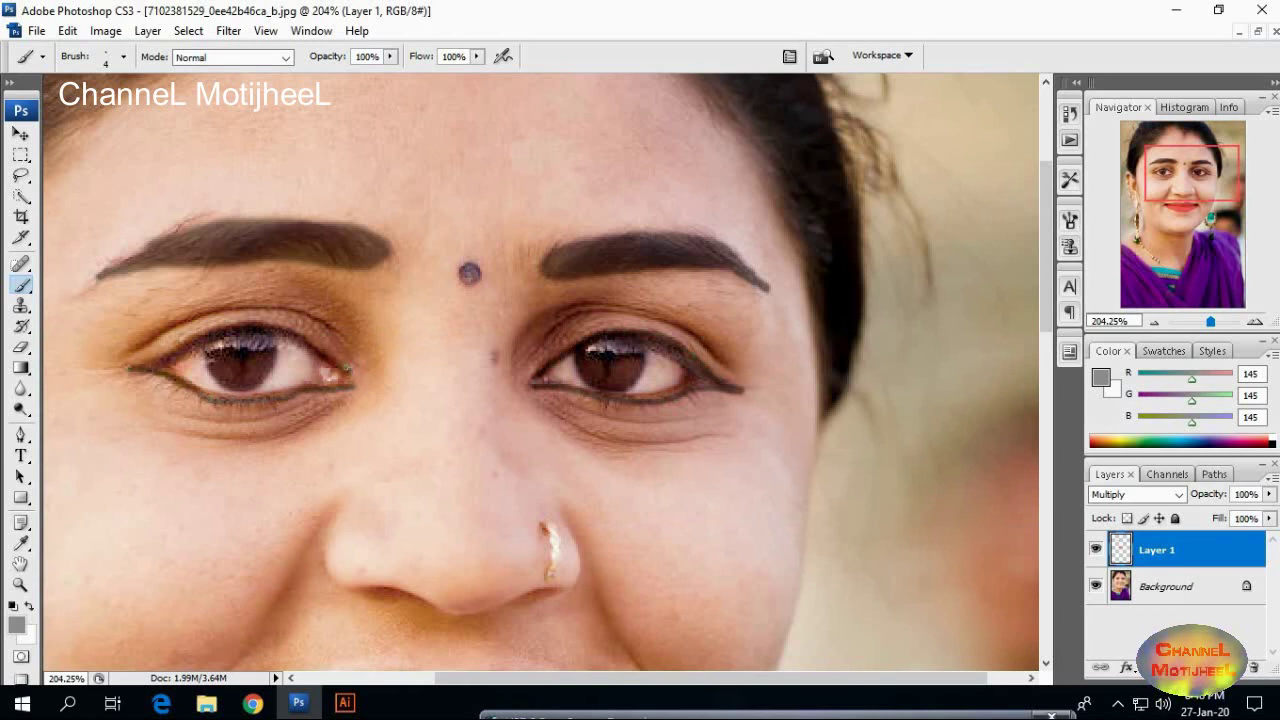
{"action": "mouse_move", "coordinate": [318, 347]}
{"action": "left_mouse_down"}
{"action": "mouse_move", "coordinate": [244, 322]}
{"action": "mouse_move", "coordinate": [162, 346]}
{"action": "left_mouse_up"}
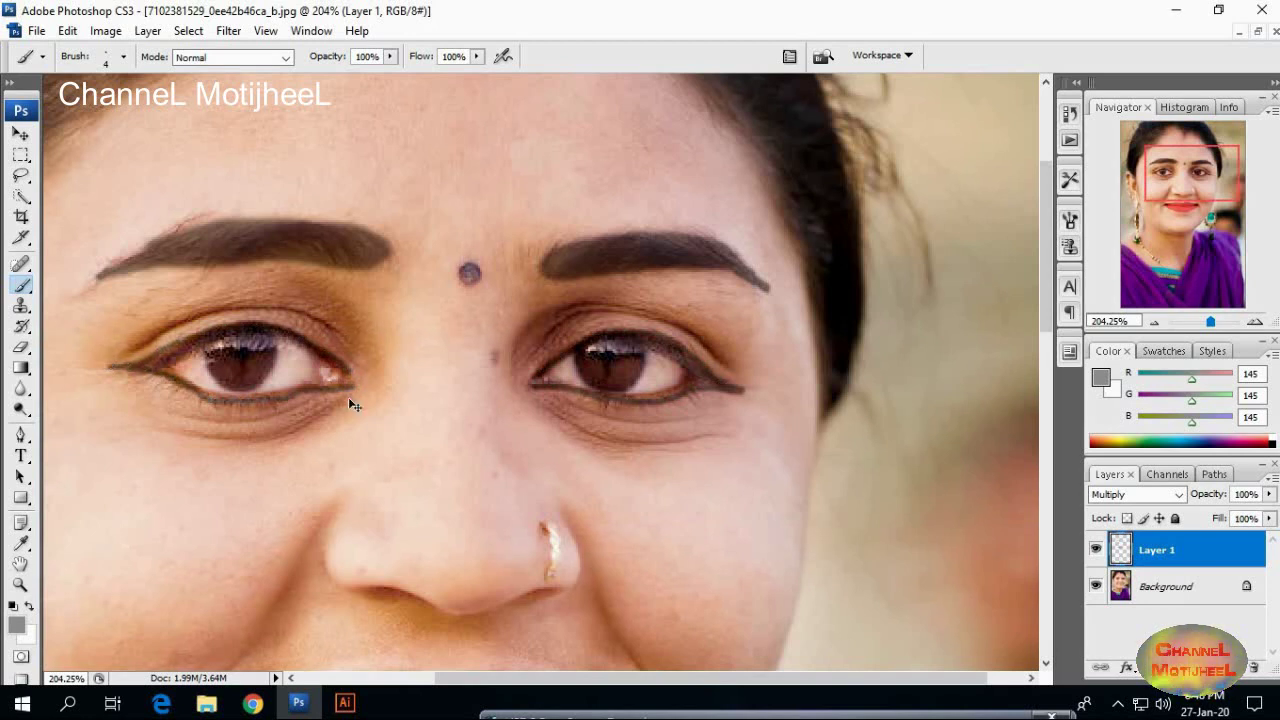
{"action": "key", "text": "ctrl+minus"}
{"action": "key", "text": "ctrl+minus"}
{"action": "key", "text": "ctrl+minus"}
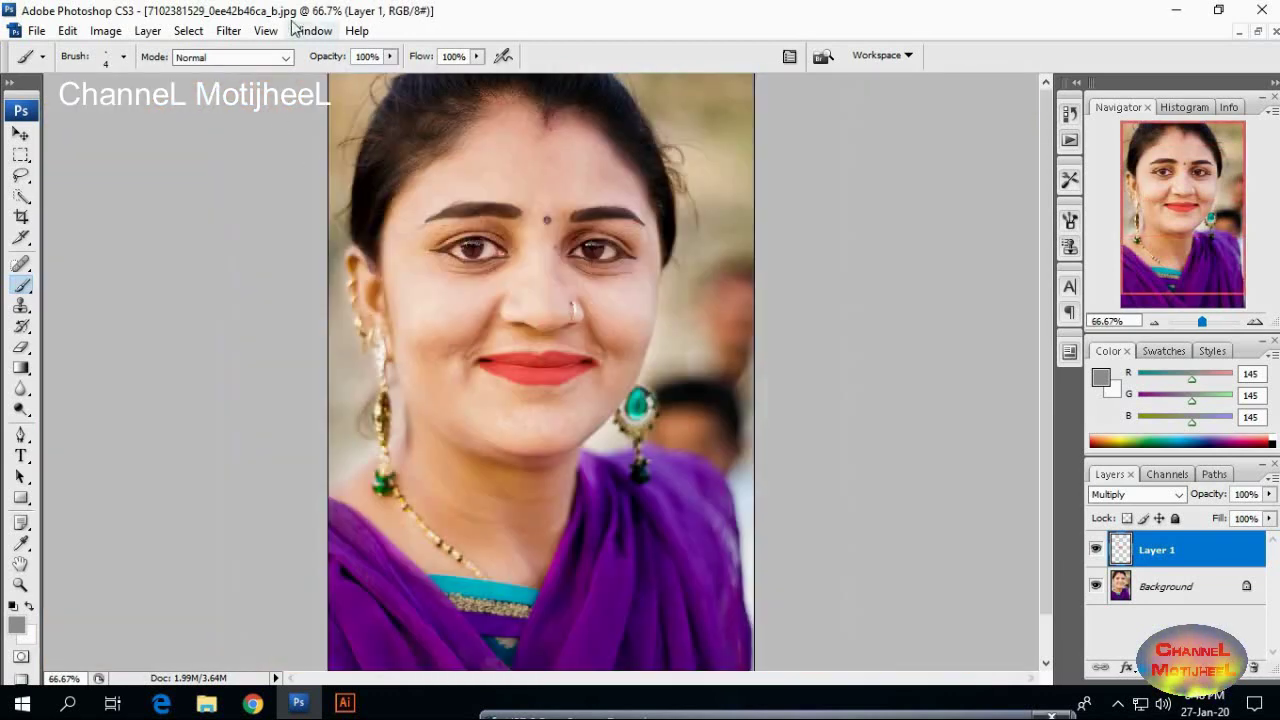
- Run Noiseware Professional, then merge Layer 1 down so only the Background layer remains
{"action": "left_click", "coordinate": [228, 30]}
{"action": "mouse_move", "coordinate": [260, 497]}
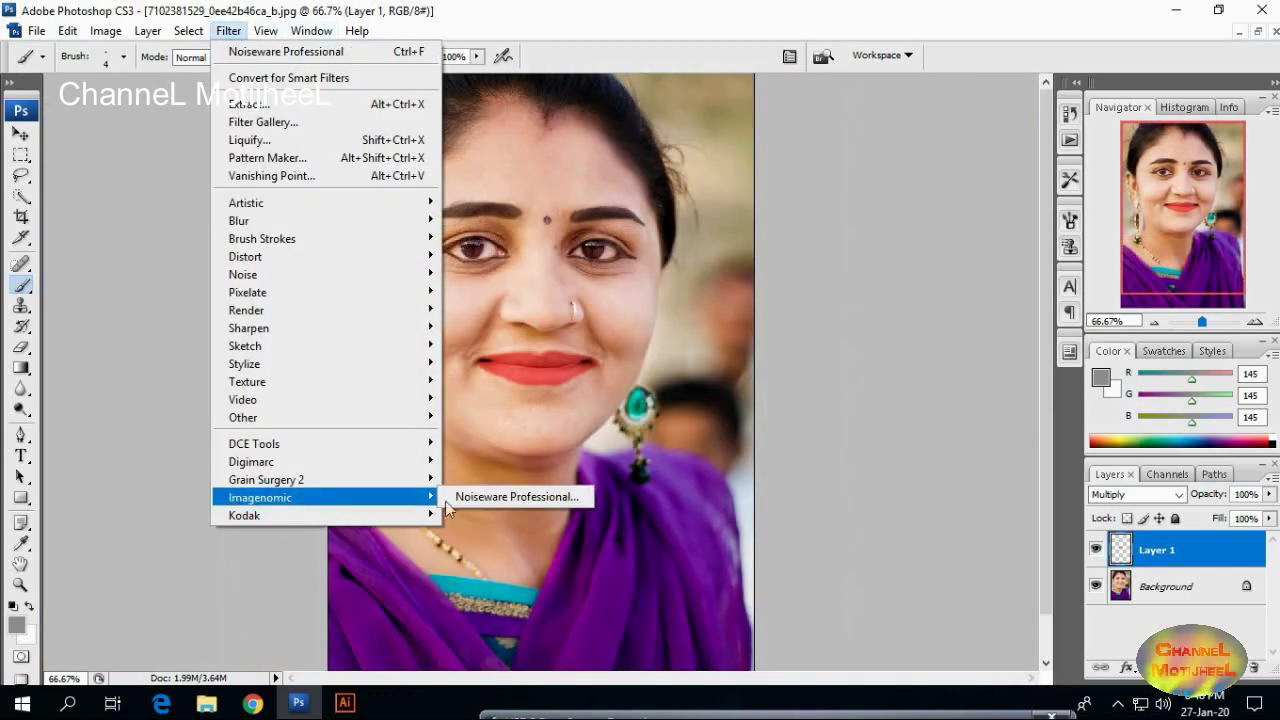
{"action": "left_click", "coordinate": [489, 500]}
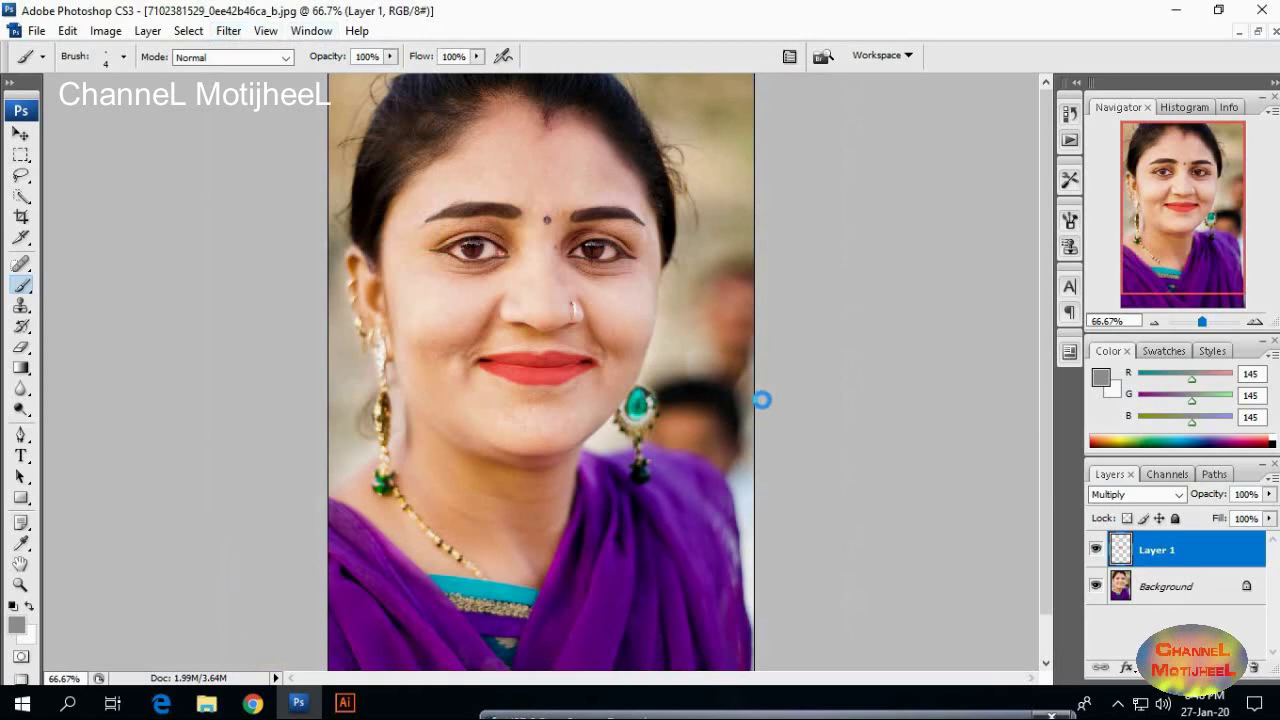
{"action": "key", "text": "ctrl+e"}
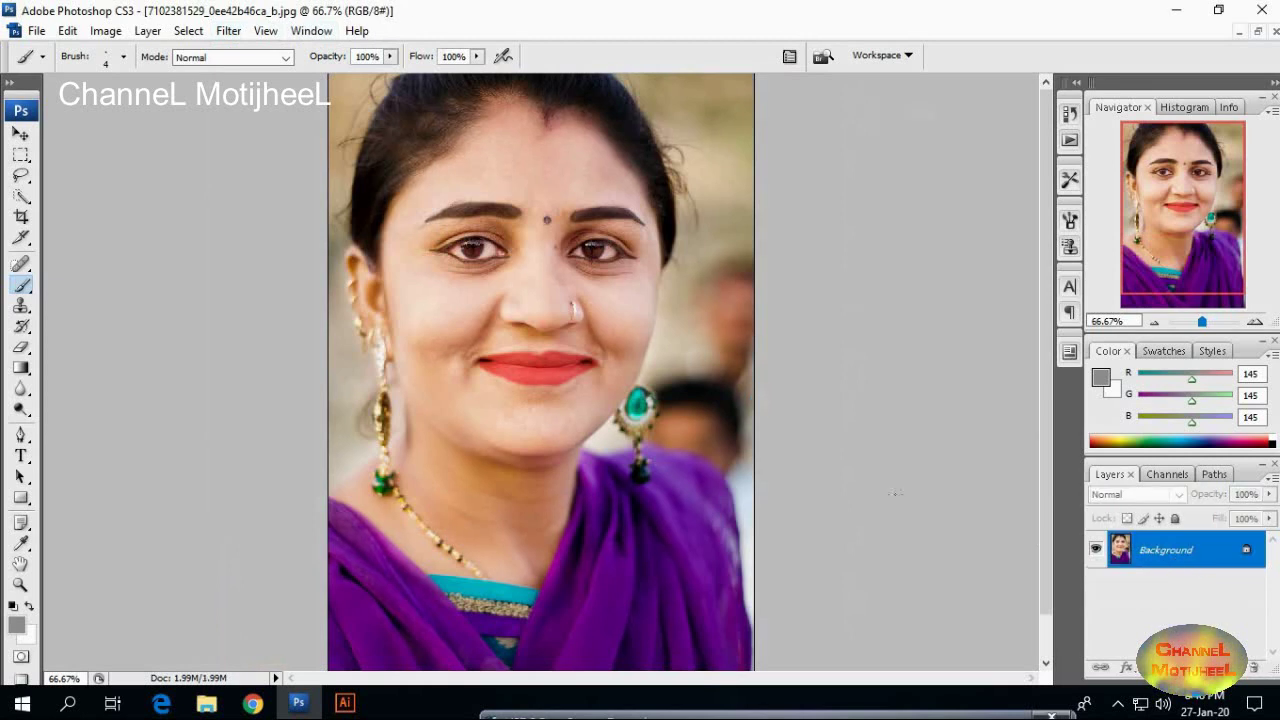
{"action": "left_click", "coordinate": [228, 30]}
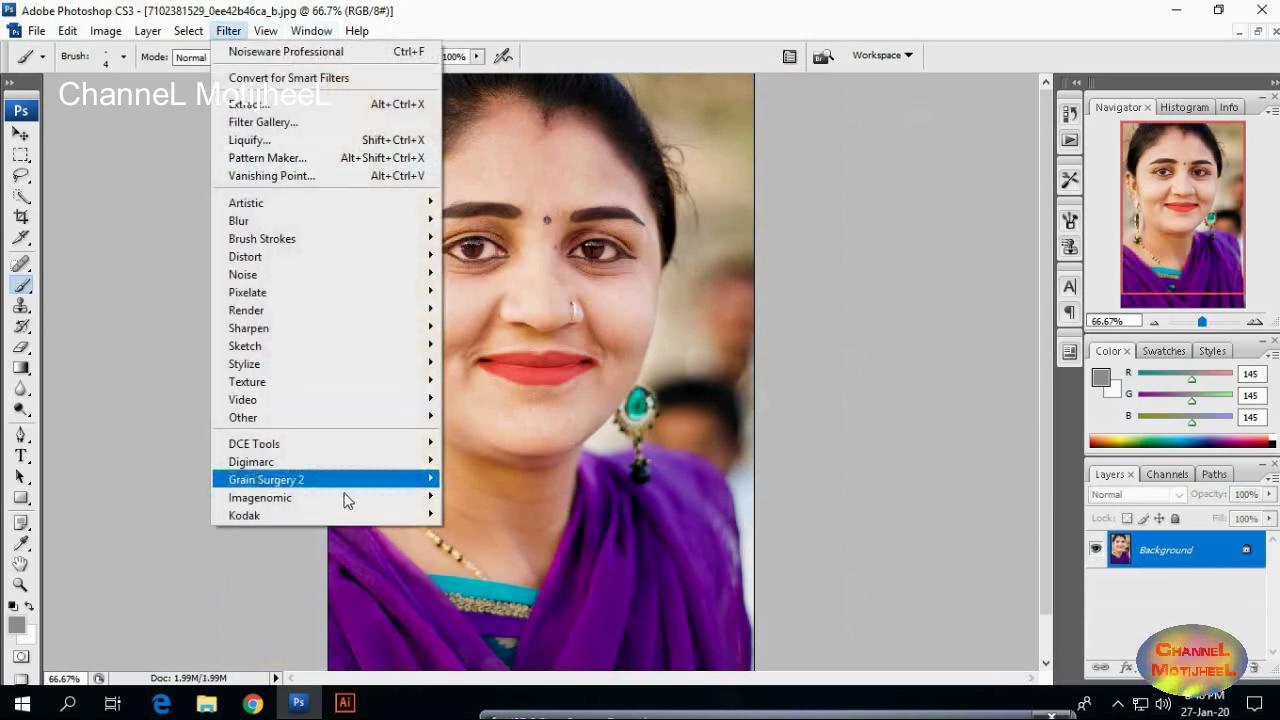
{"action": "mouse_move", "coordinate": [260, 497]}
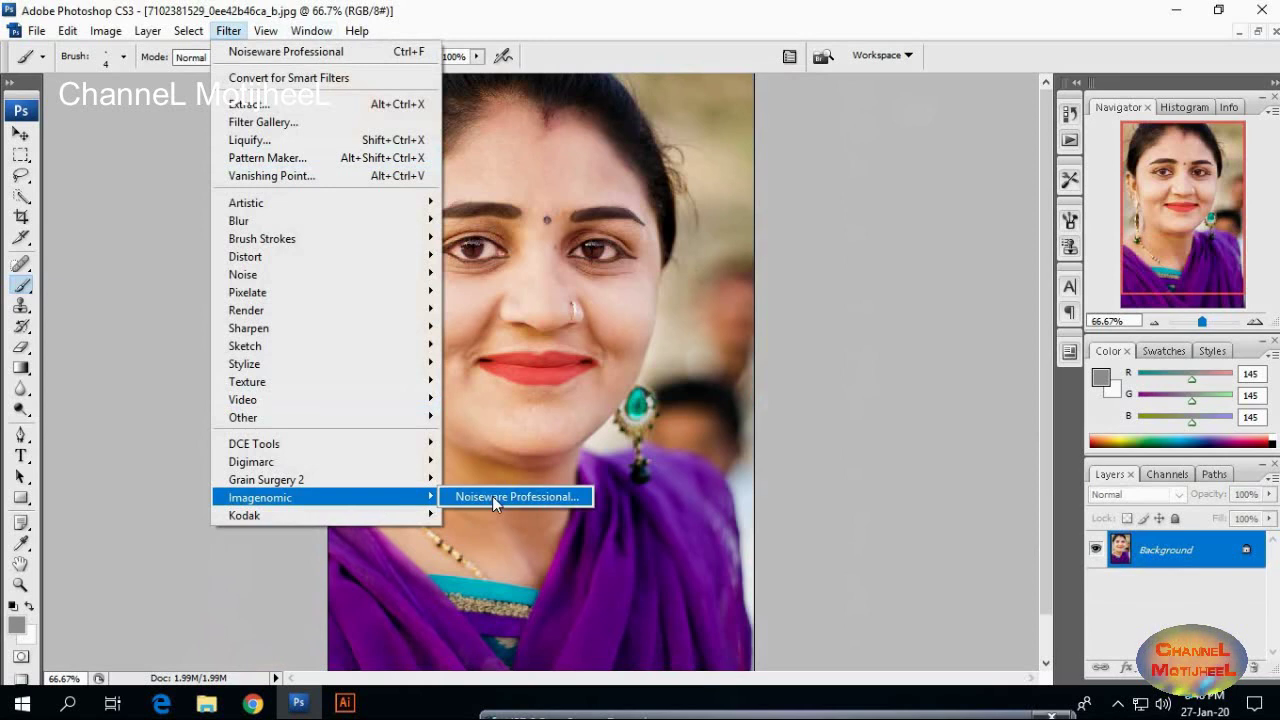
- Apply Noiseware Professional noise reduction to the whole face and save the portrait as the JPEG 02.jpg
{"action": "left_click", "coordinate": [492, 496]}
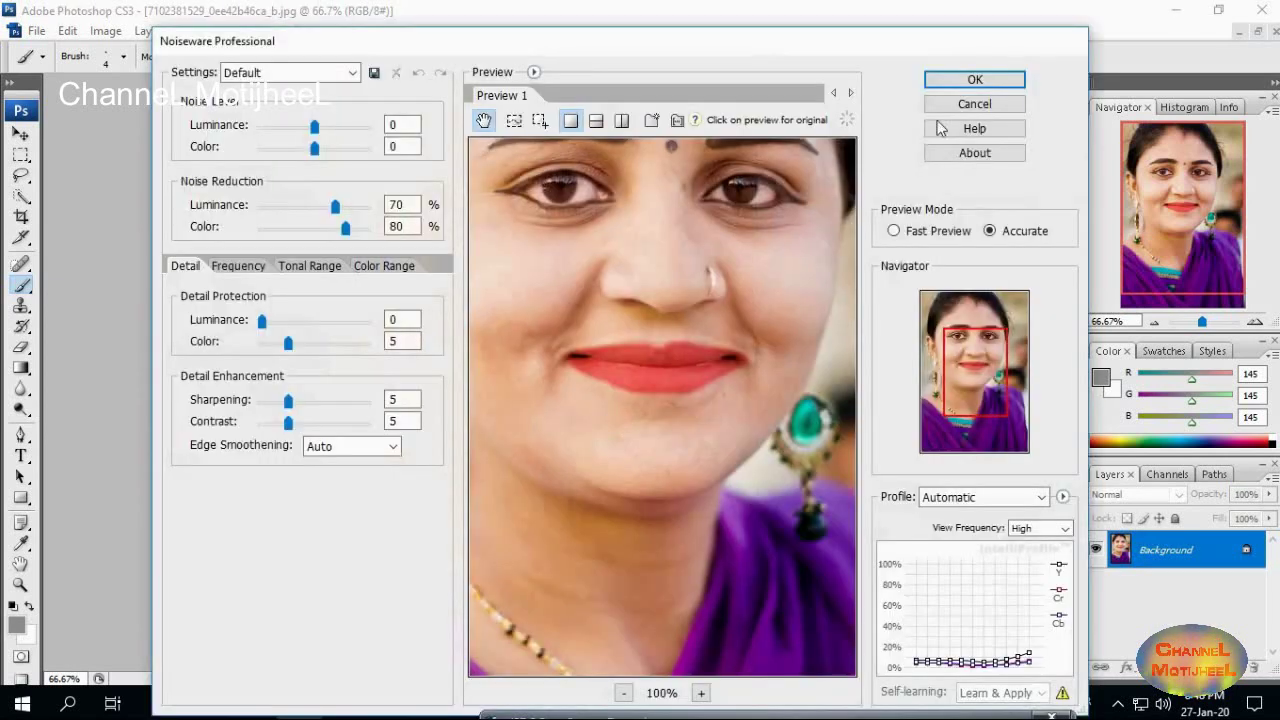
{"action": "left_click_drag", "start_coordinate": [694, 292], "coordinate": [711, 434]}
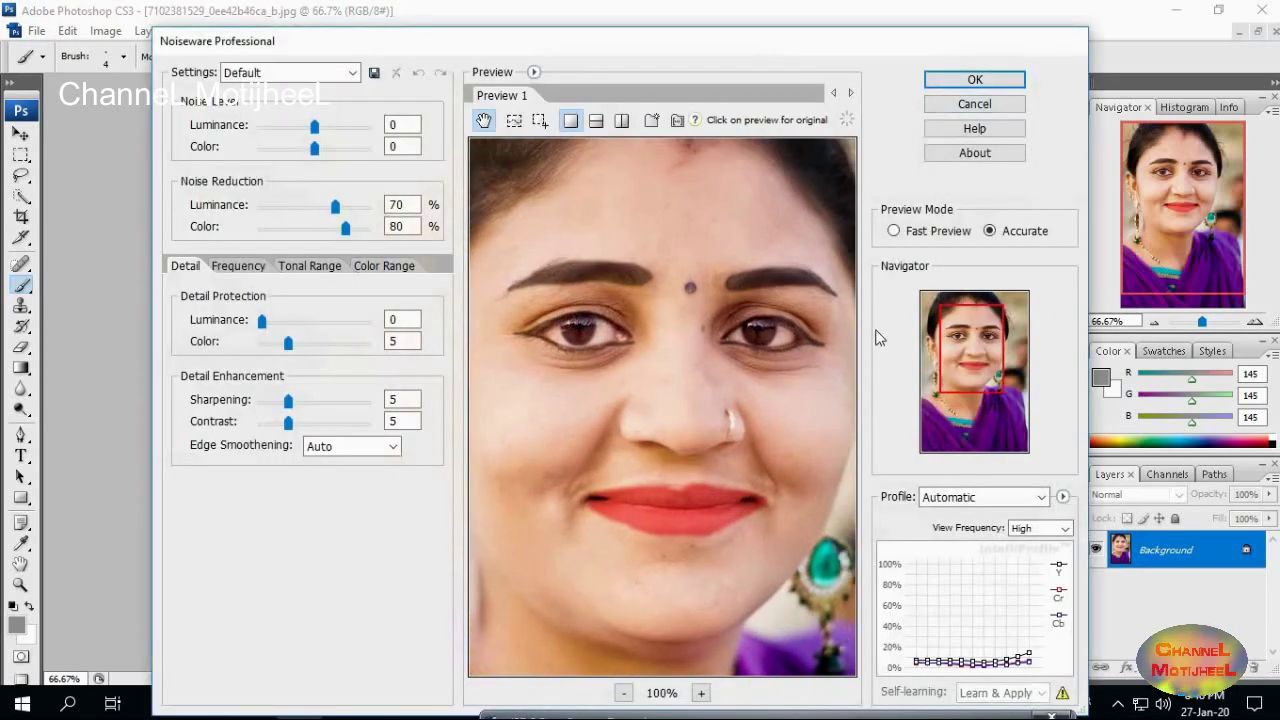
{"action": "left_click", "coordinate": [972, 82]}
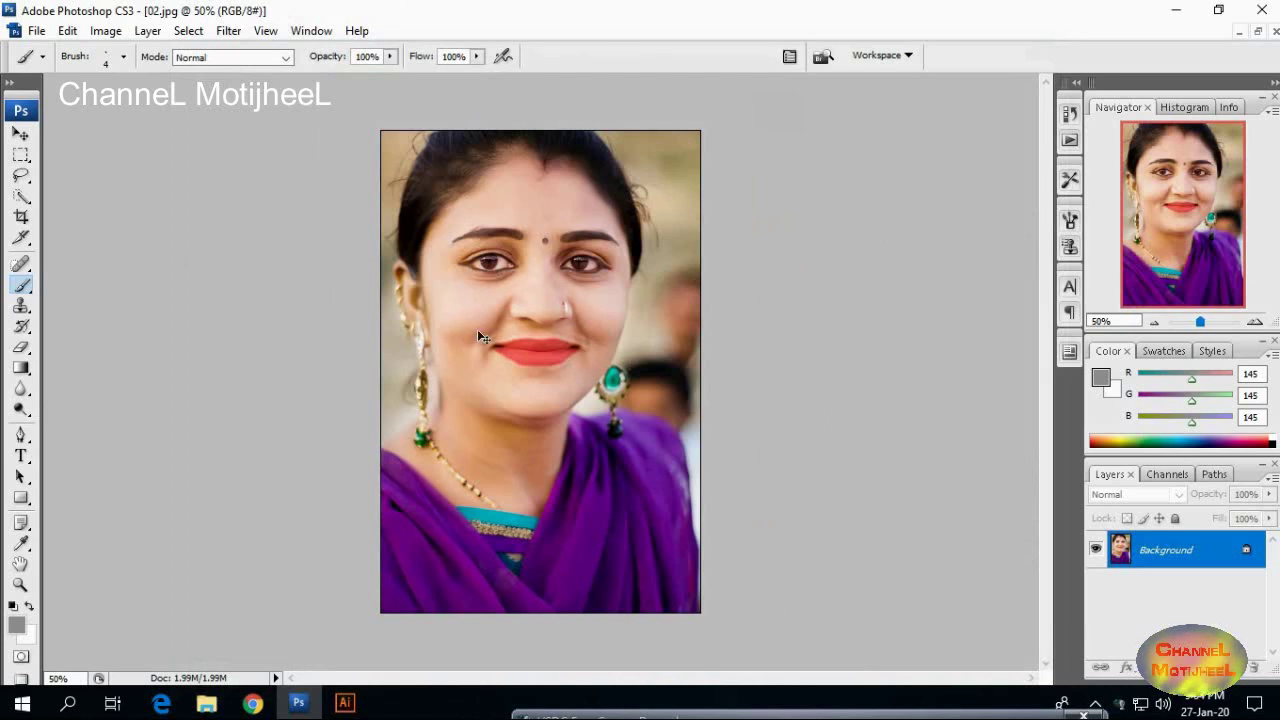
{"action": "key", "text": "ctrl+shift+s"}
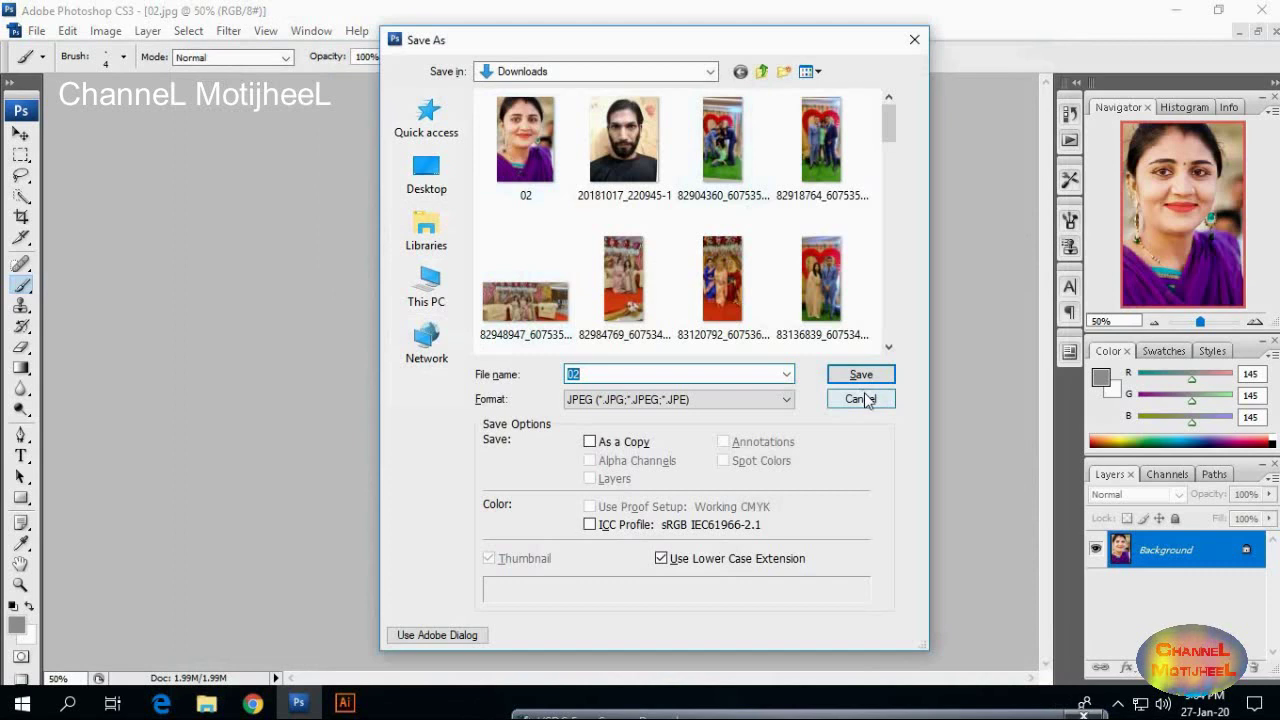
{"action": "left_click", "coordinate": [866, 400]}
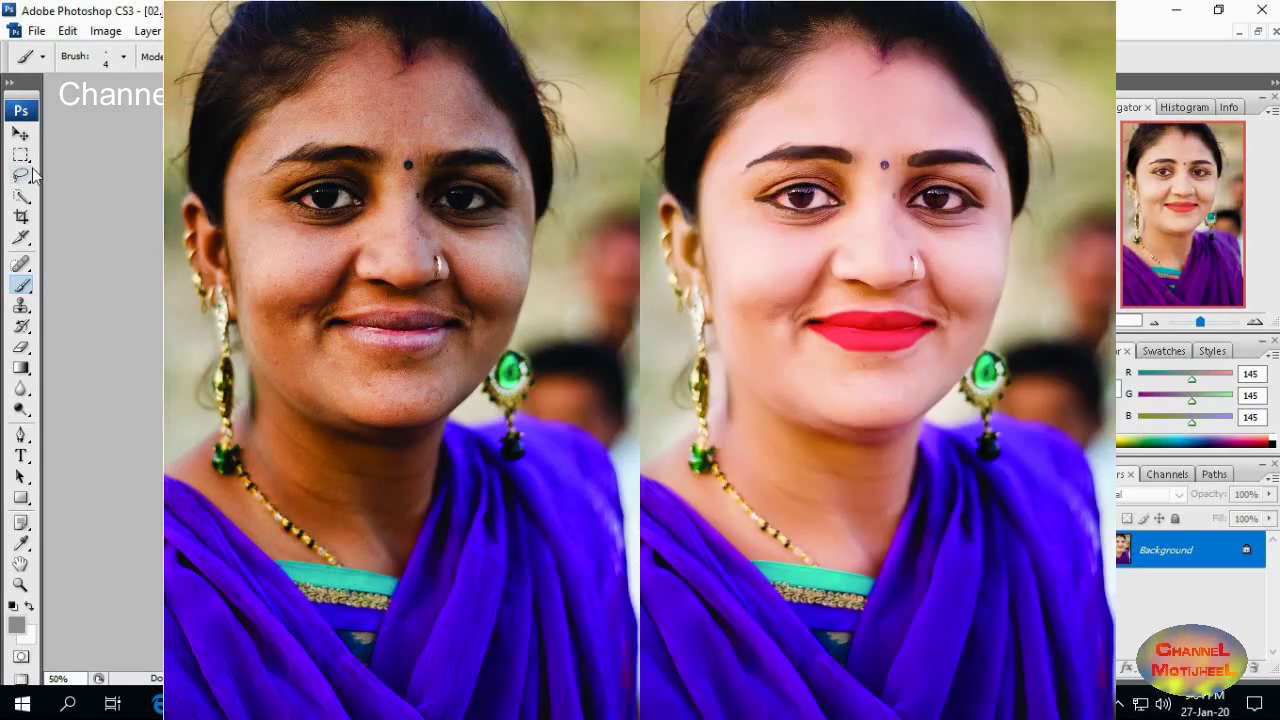